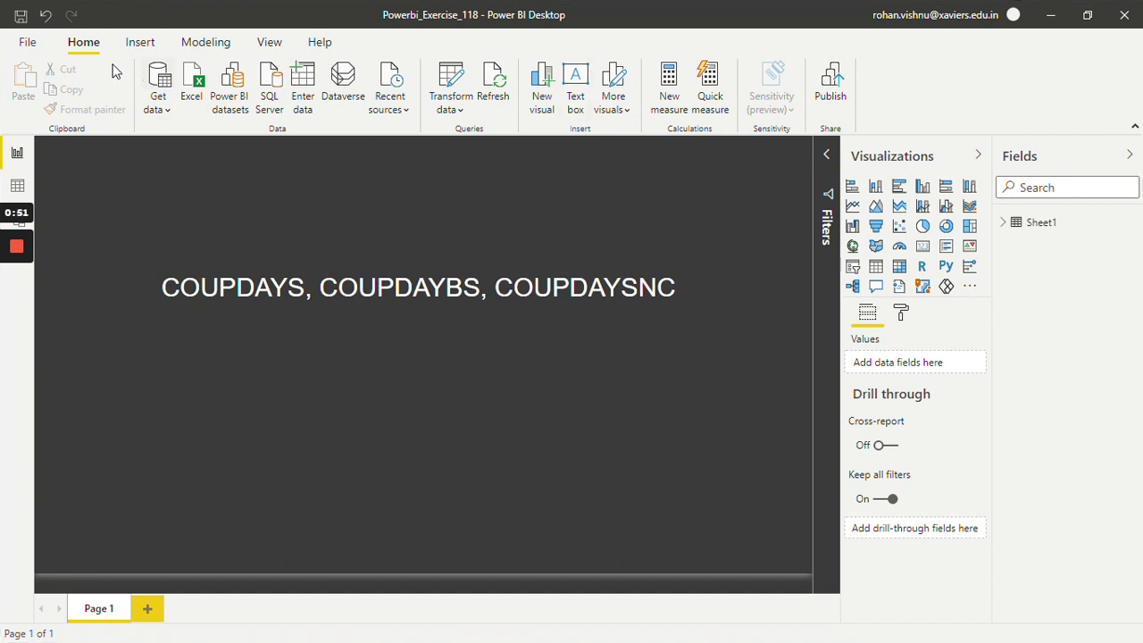
Create the measure Coupdays = COUPDAYS(DATE(2011,1,25),DATE(2011,11,11),2)
left_click(672, 93)
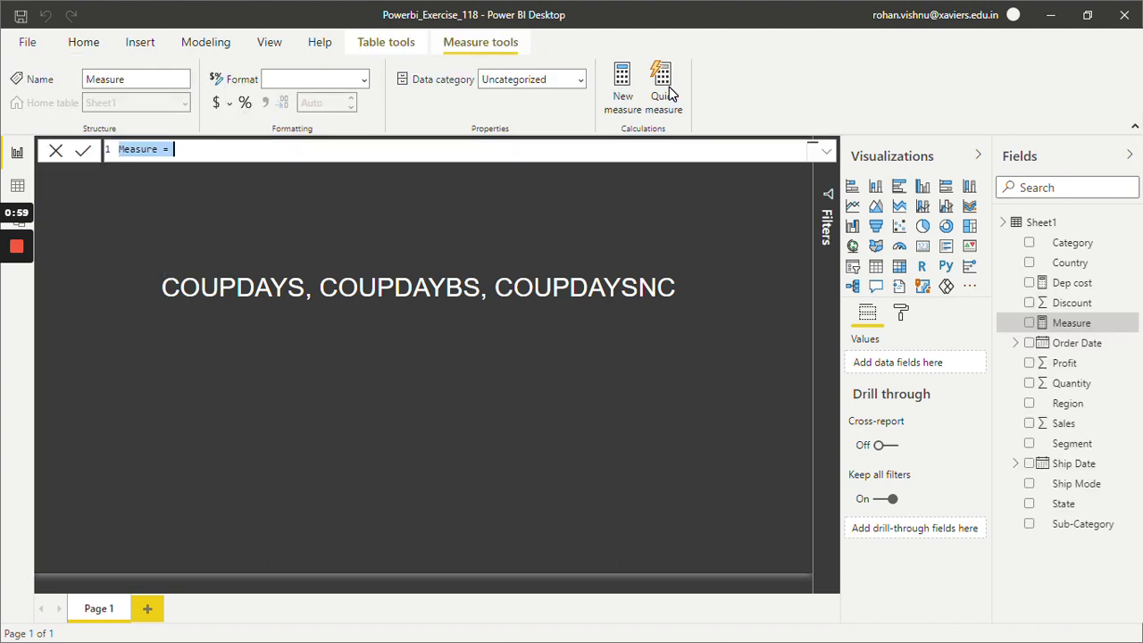
type("Co")
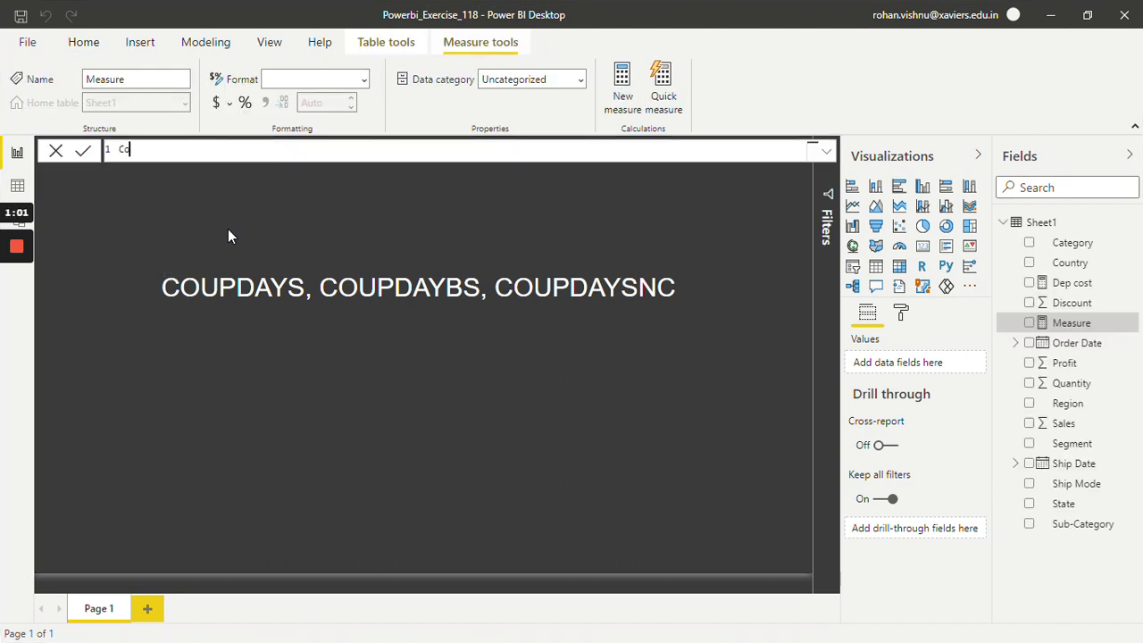
type("updays = COUPD")
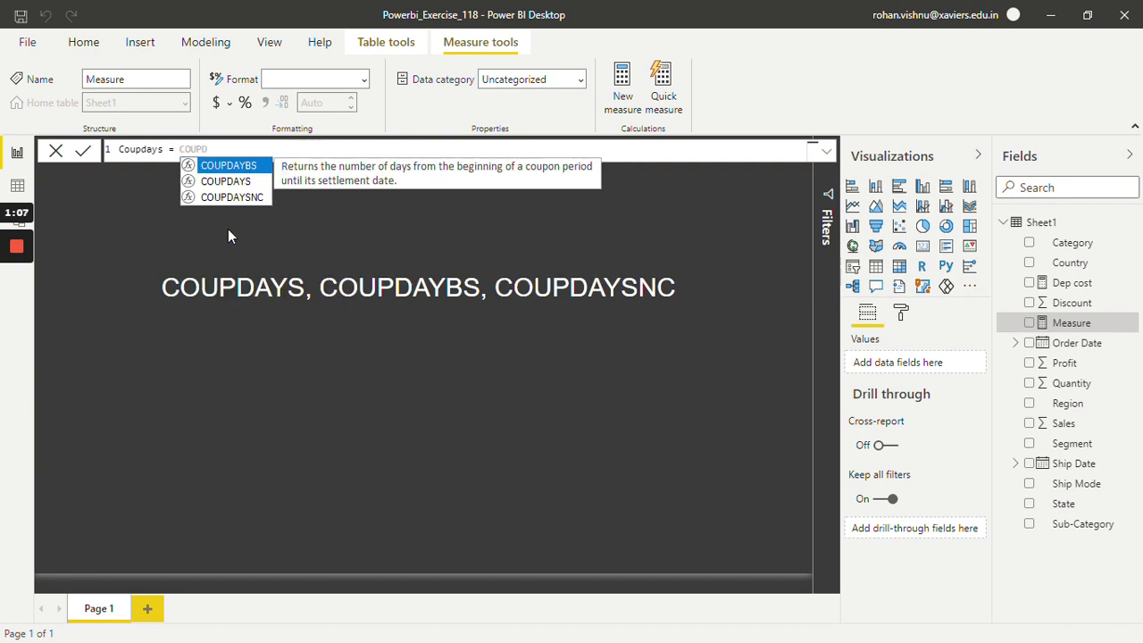
key("Down")
key("Tab")
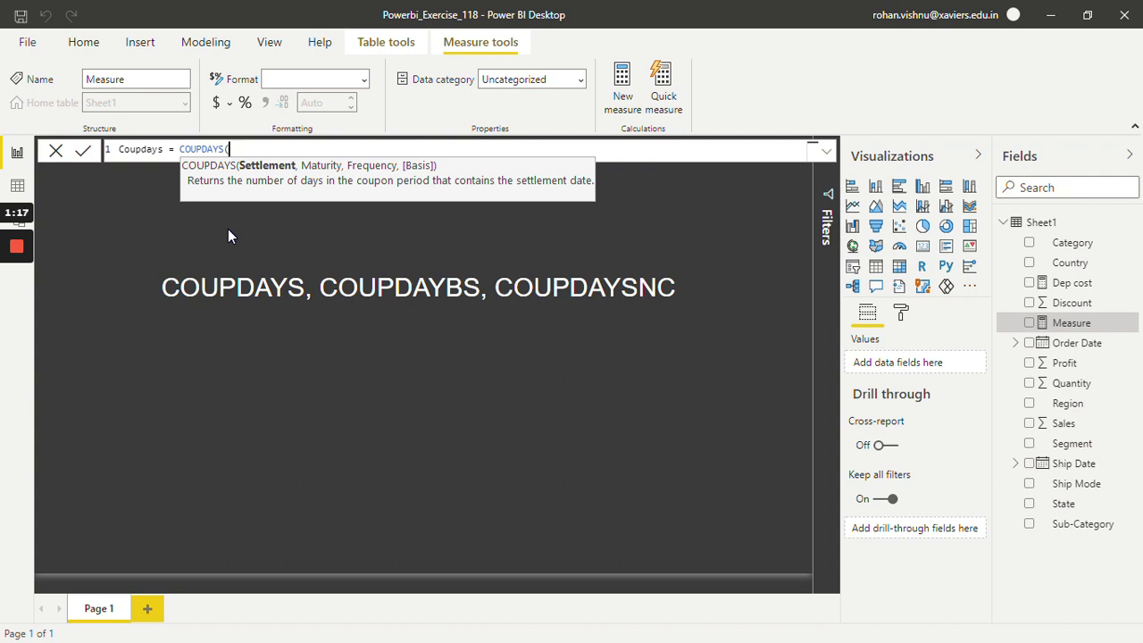
type("DAT")
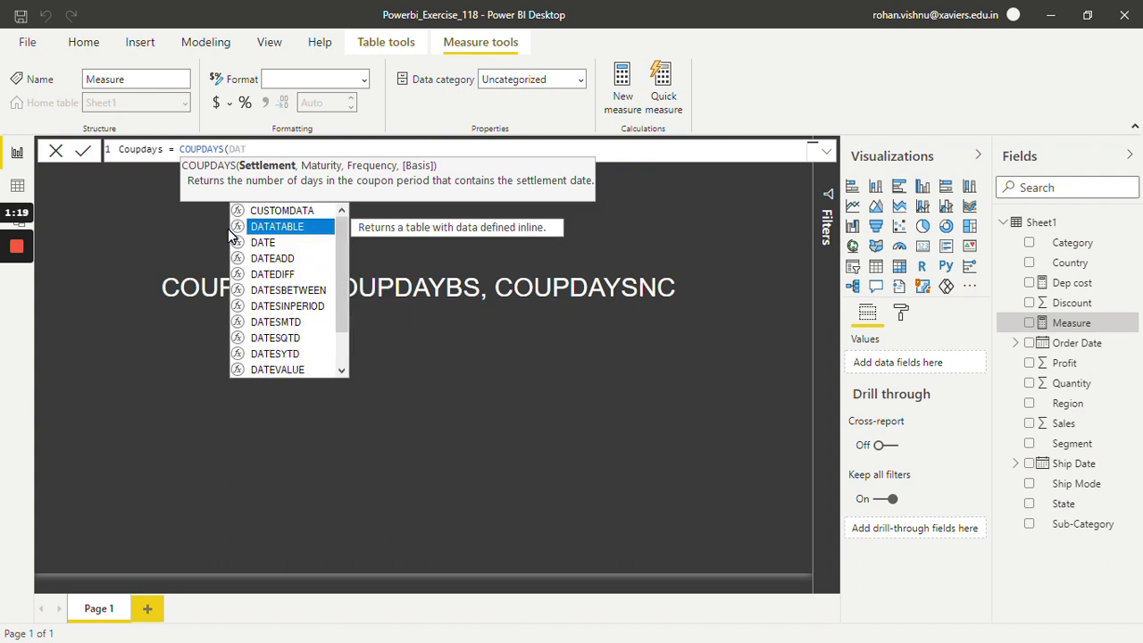
key("Down")
key("Tab")
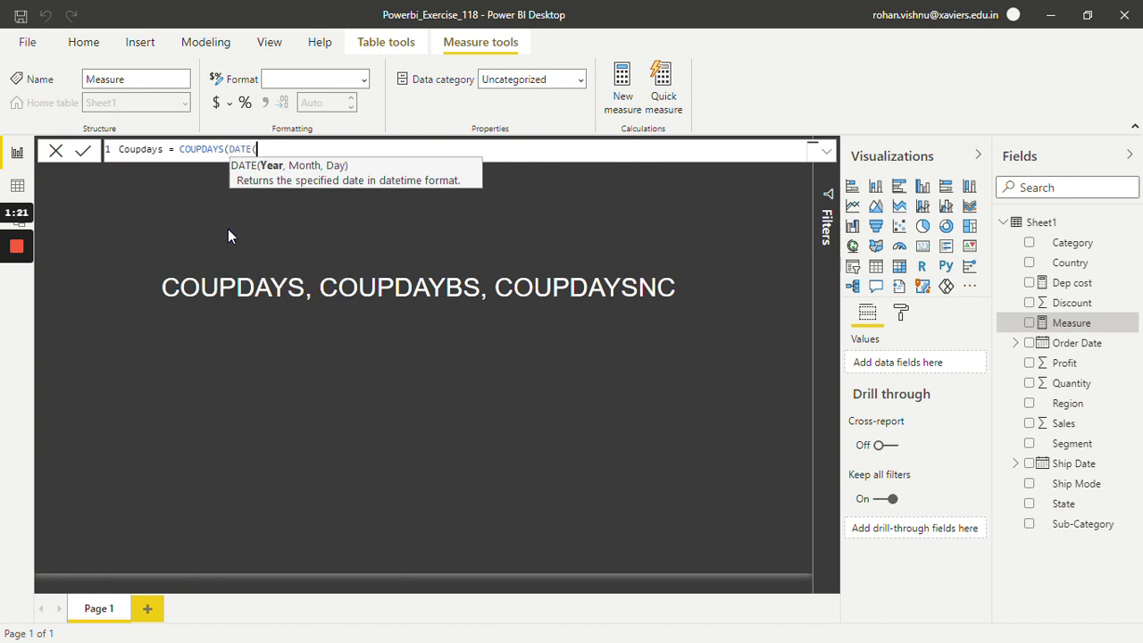
type("2011,")
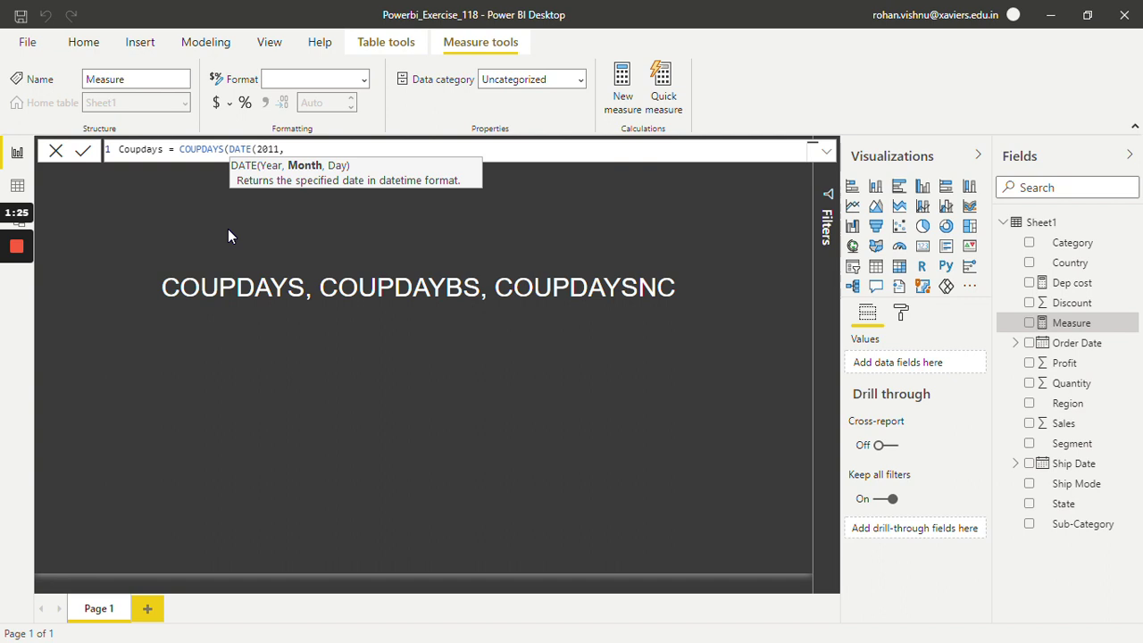
type("1,25),")
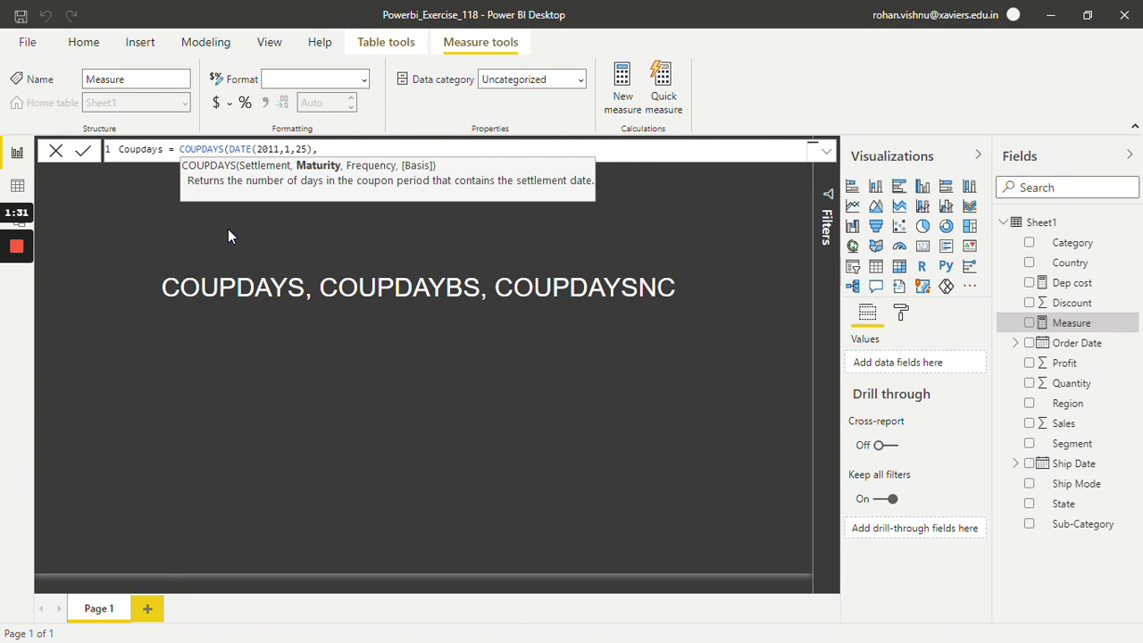
type("DAT")
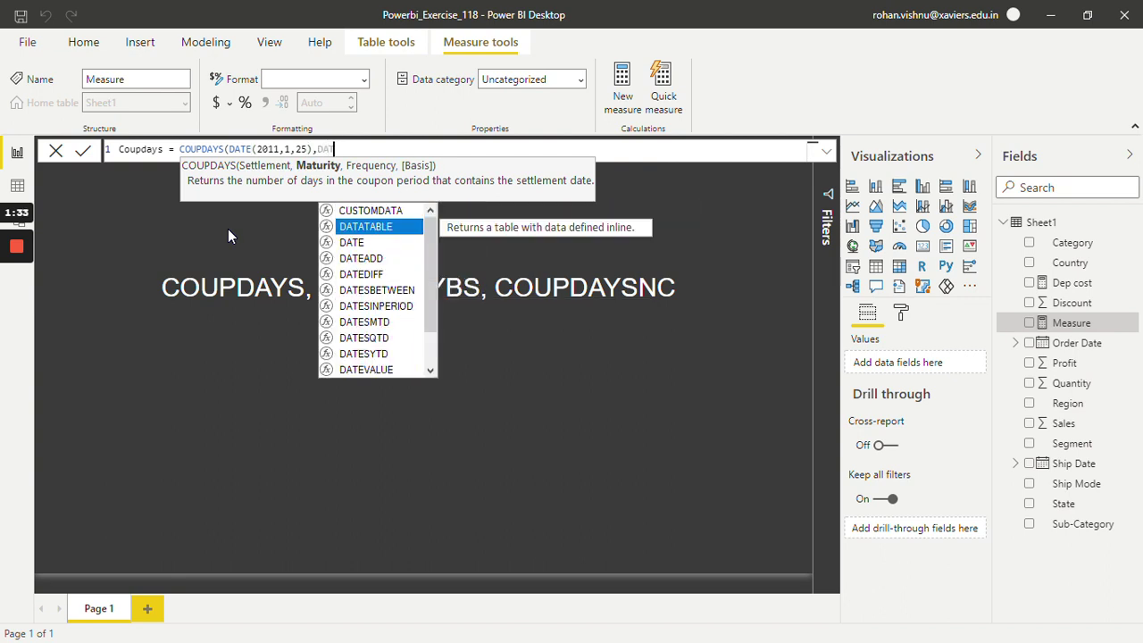
type("E(")
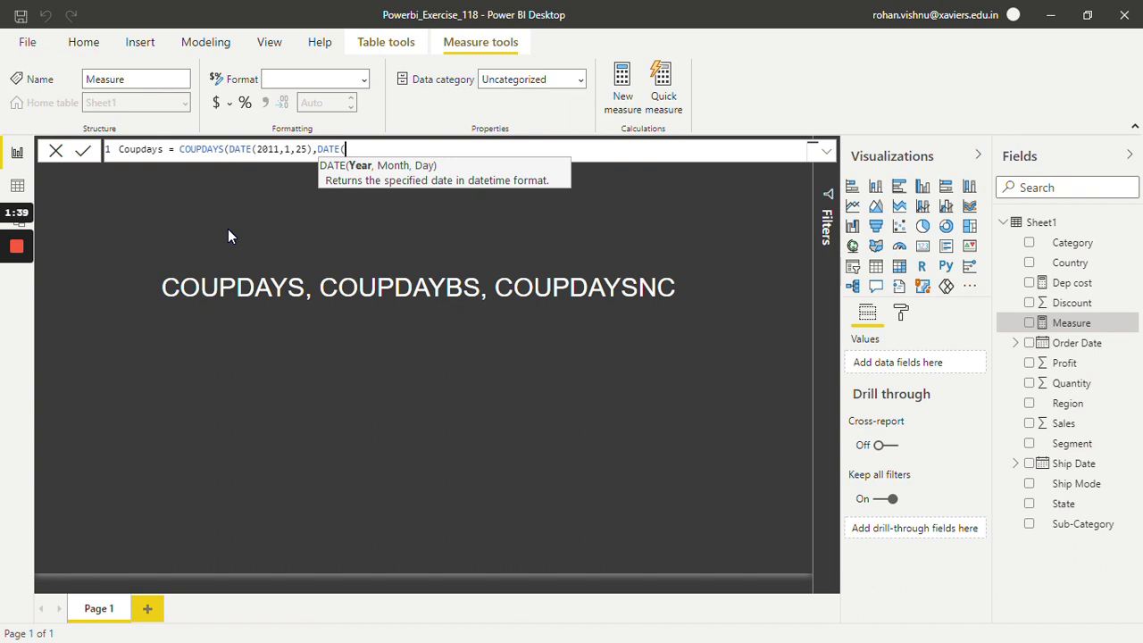
type("2011,11,11")
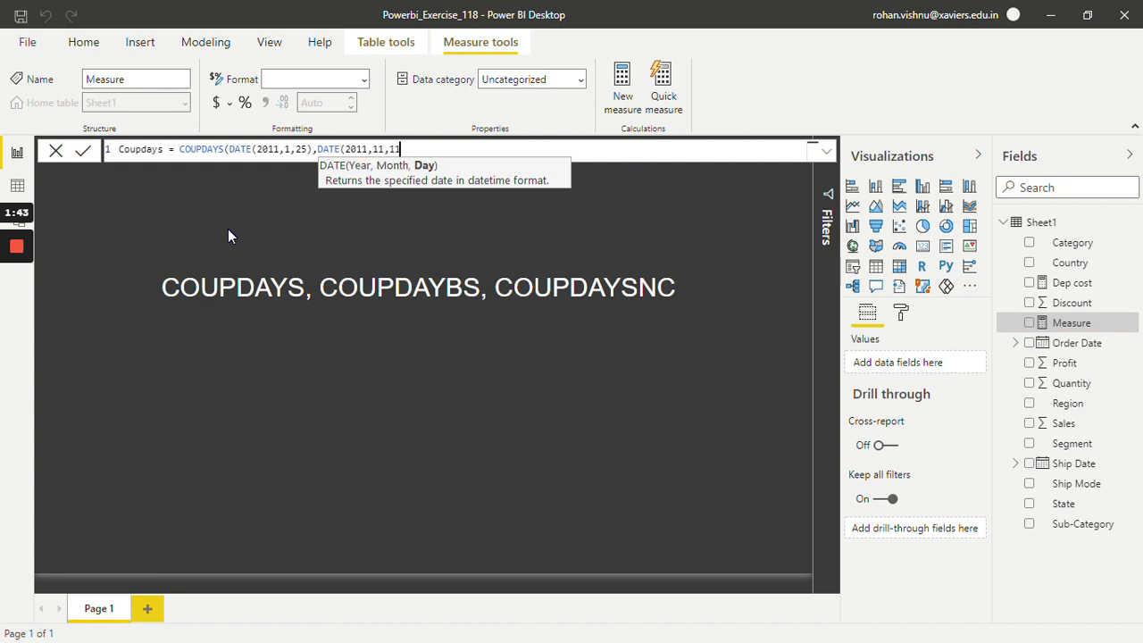
type(")")
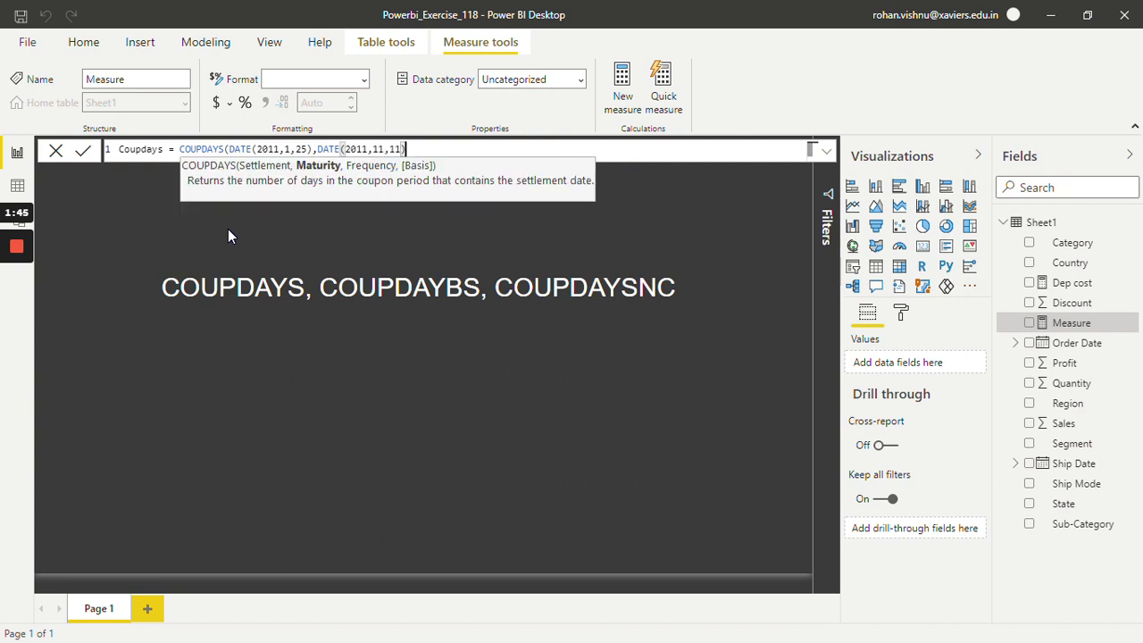
type(",")
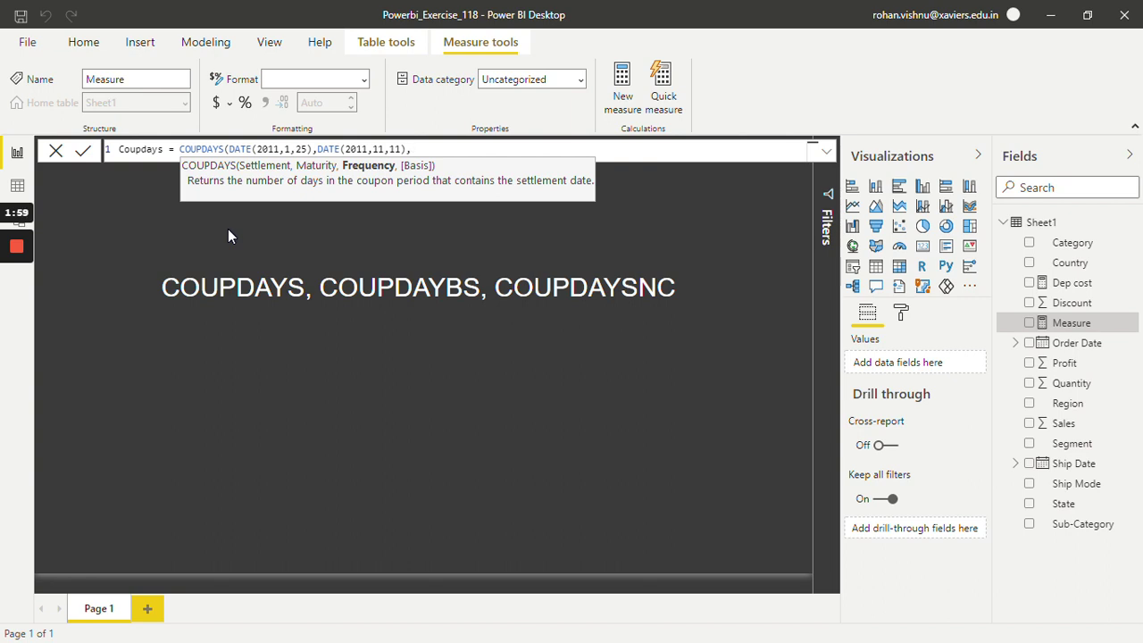
type("2)")
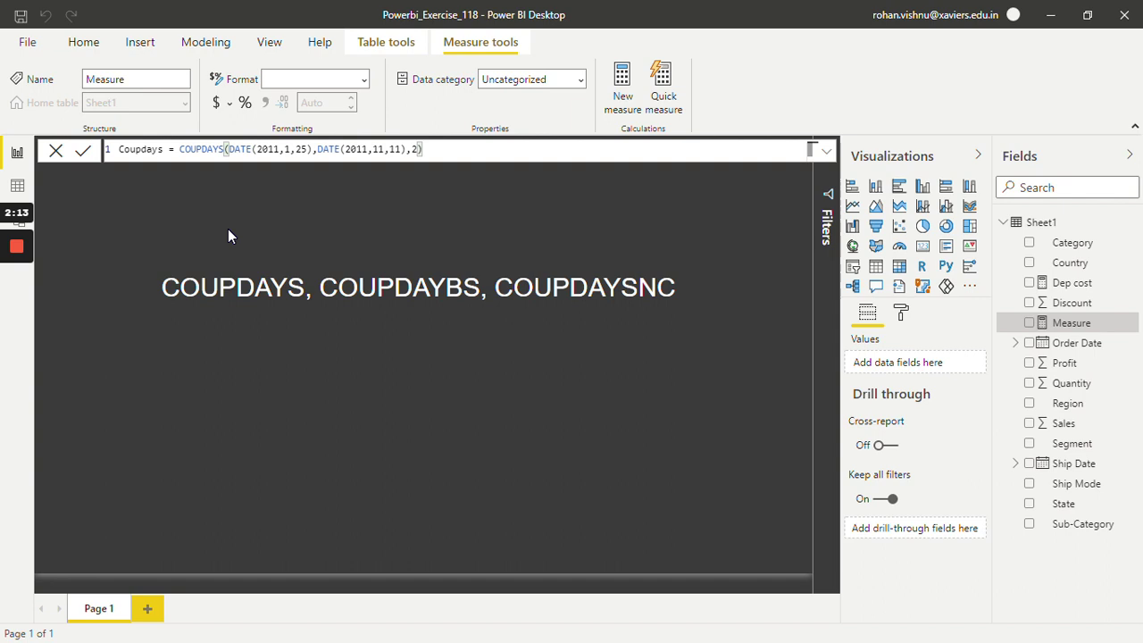
key("Return")
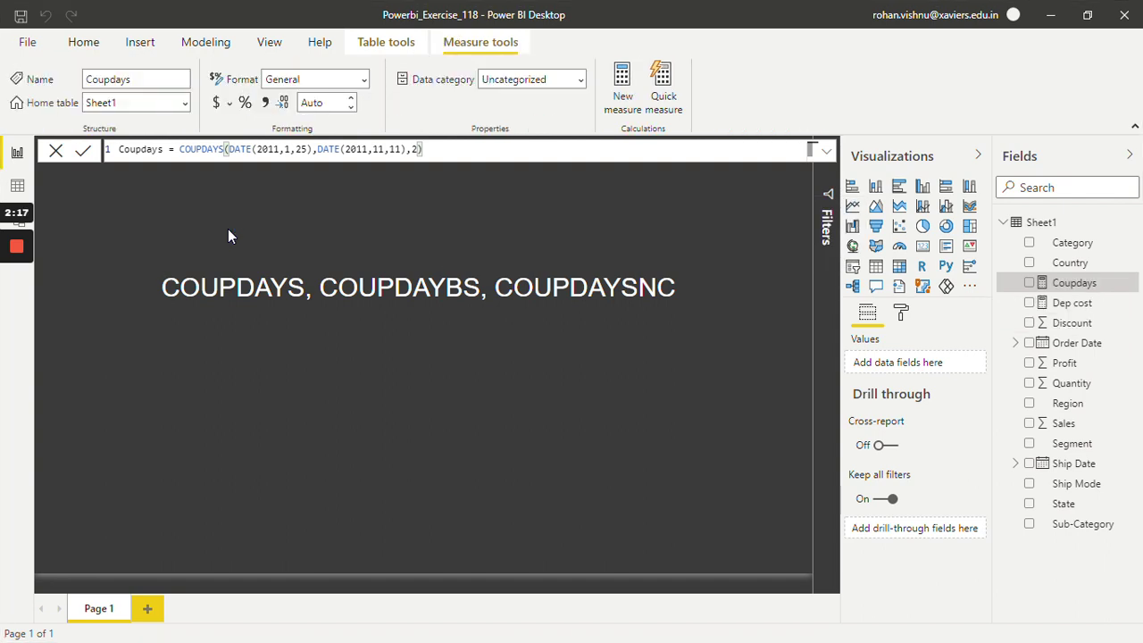
Add Coupdays as a card reading 180.00 and place it just below the page title
left_click(1030, 283)
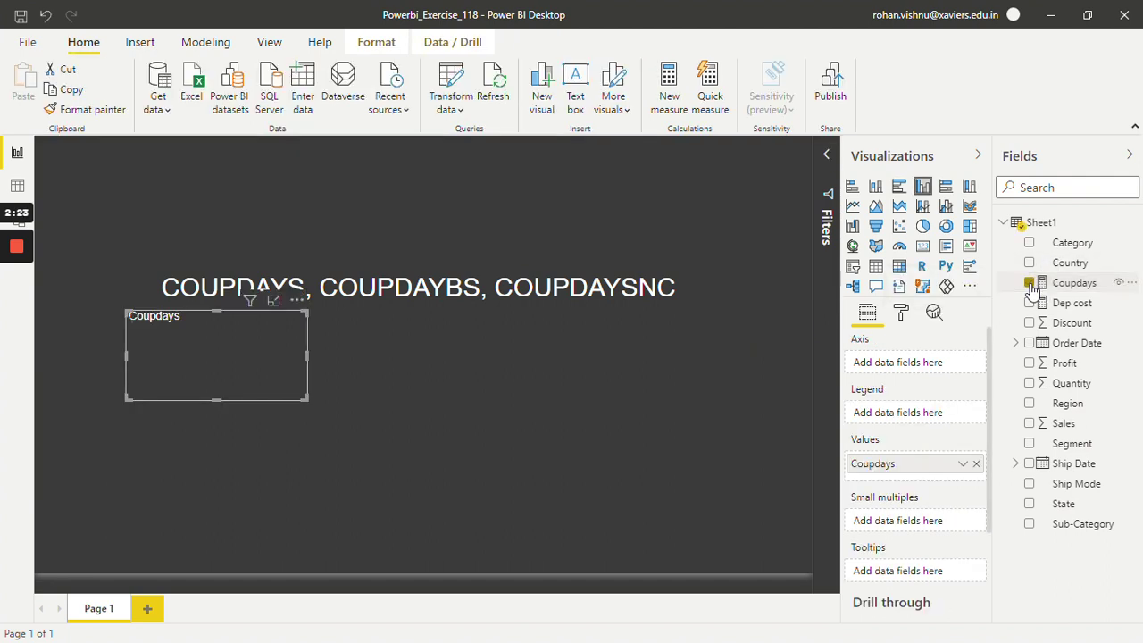
left_click(923, 247)
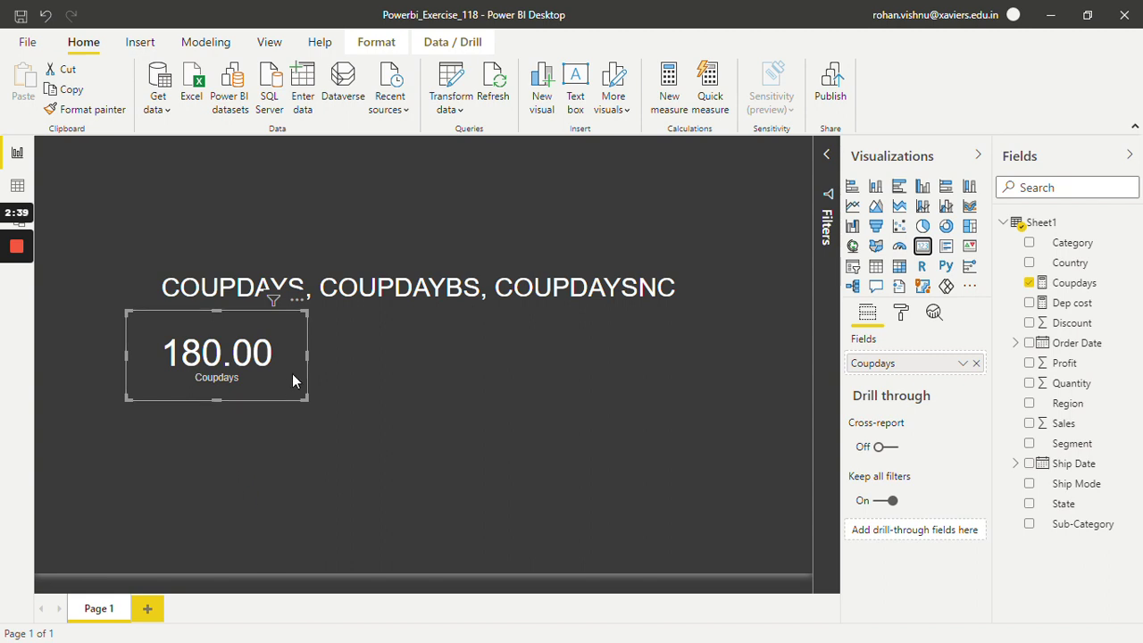
left_click_drag(293, 384, 272, 426)
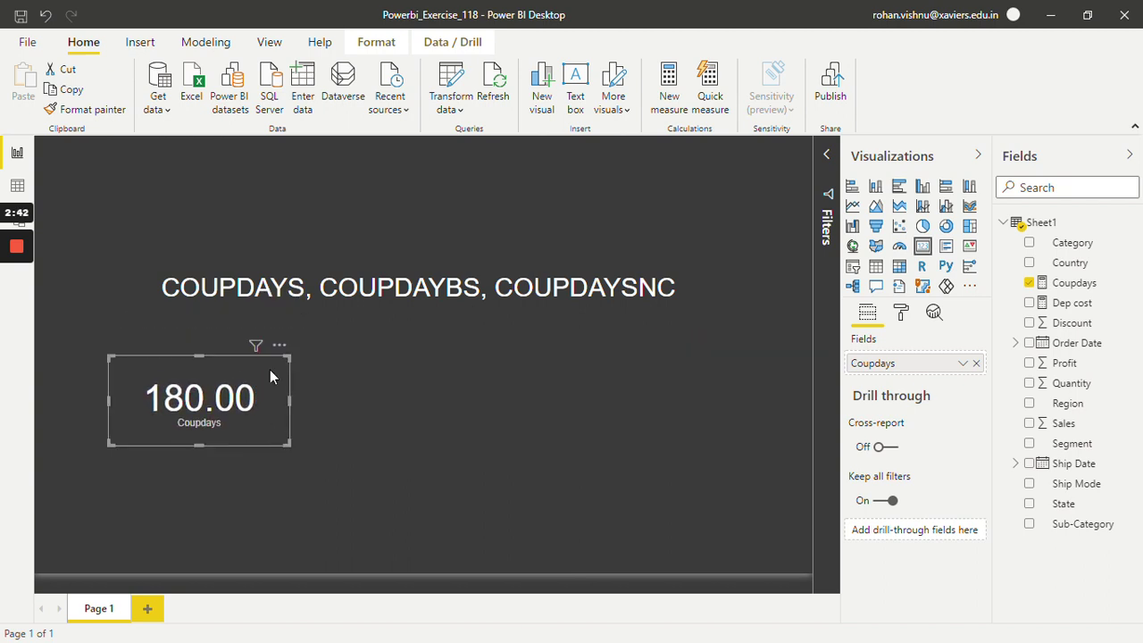
Start a new measure named Coupdaybs that uses the COUPDAYBS function
left_click(357, 402)
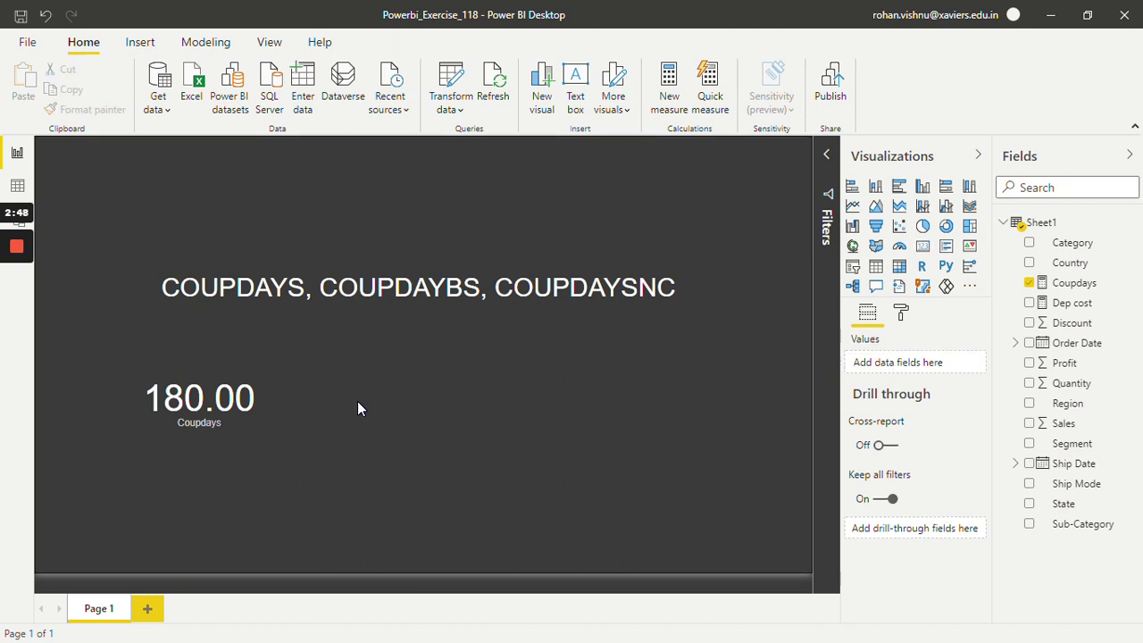
left_click(676, 83)
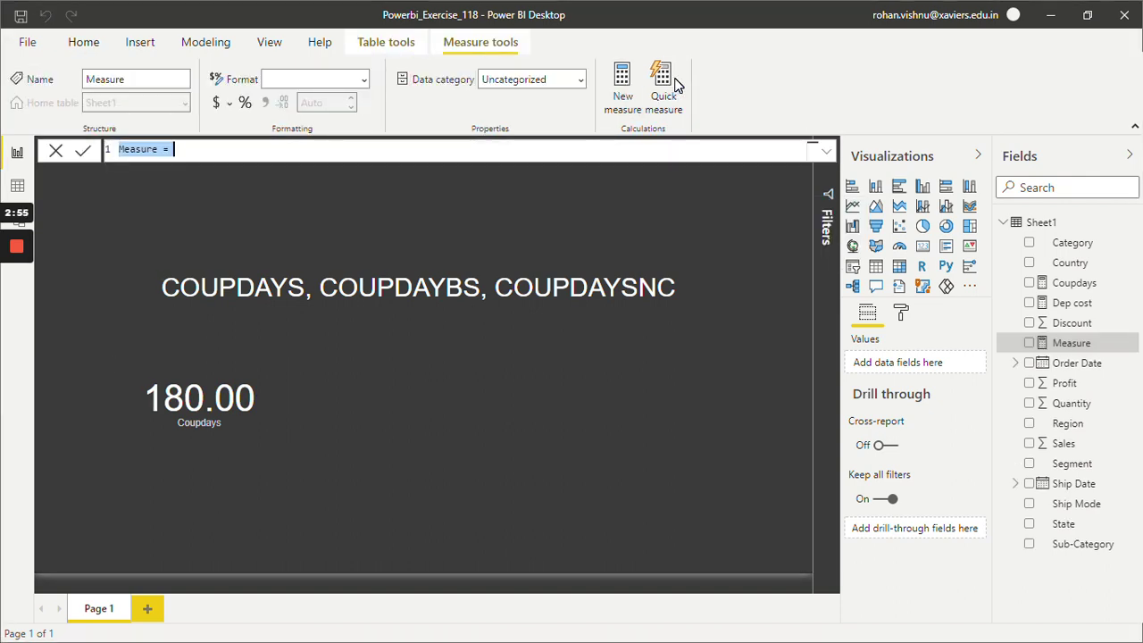
type("coup")
key("BackSpace")
key("BackSpace")
key("BackSpace")
key("BackSpace")
type("C")
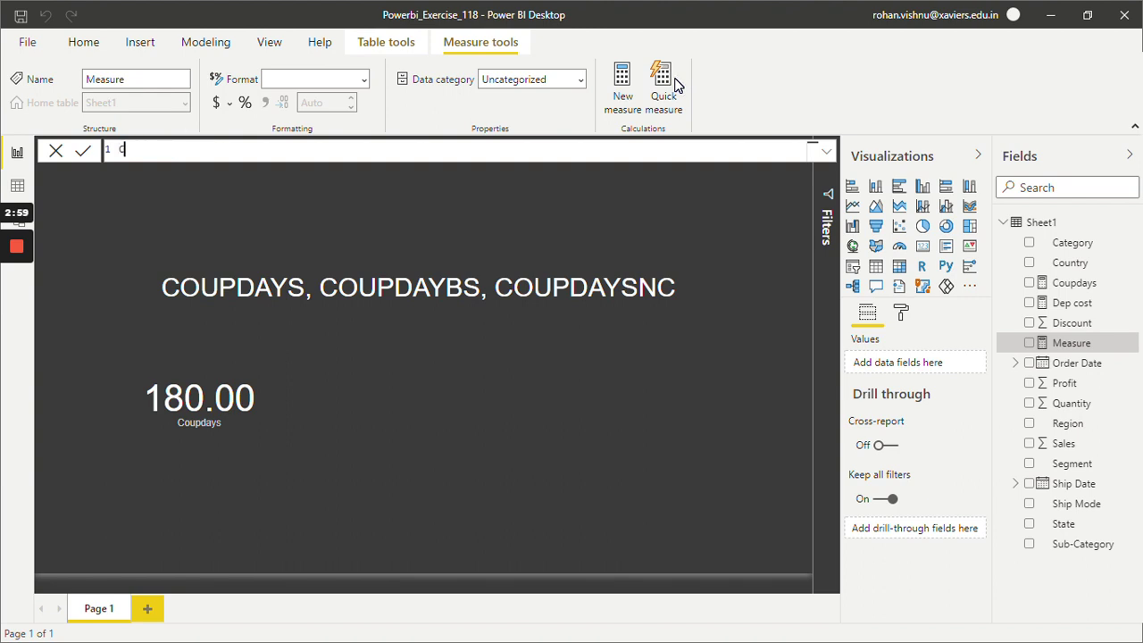
type("oupdaybs = co")
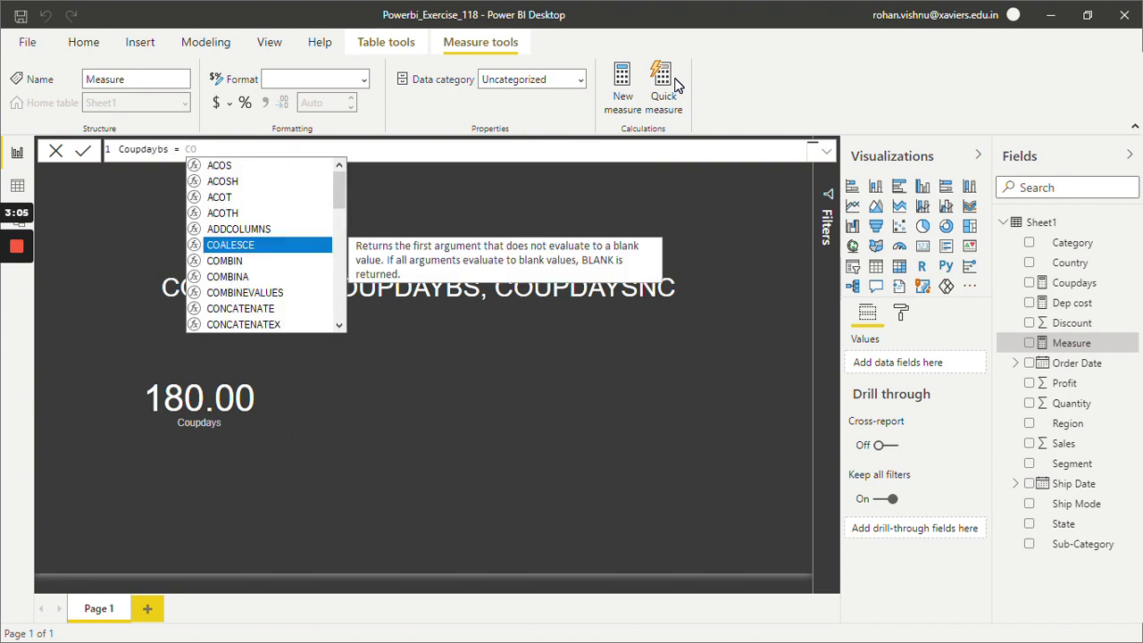
type("up")
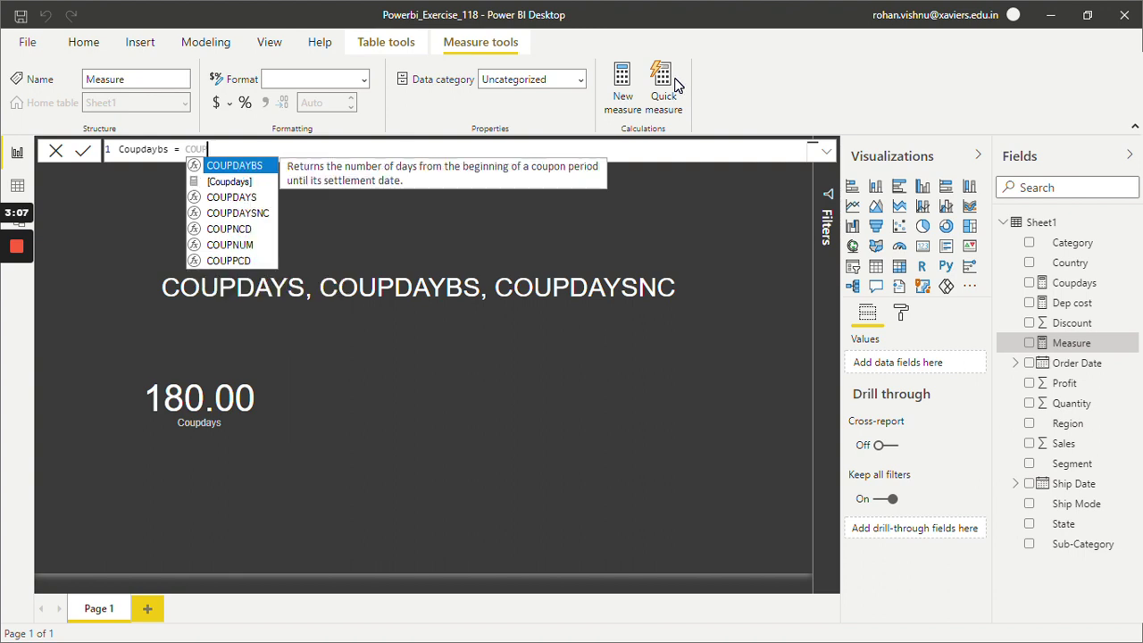
key("Down")
key("Down")
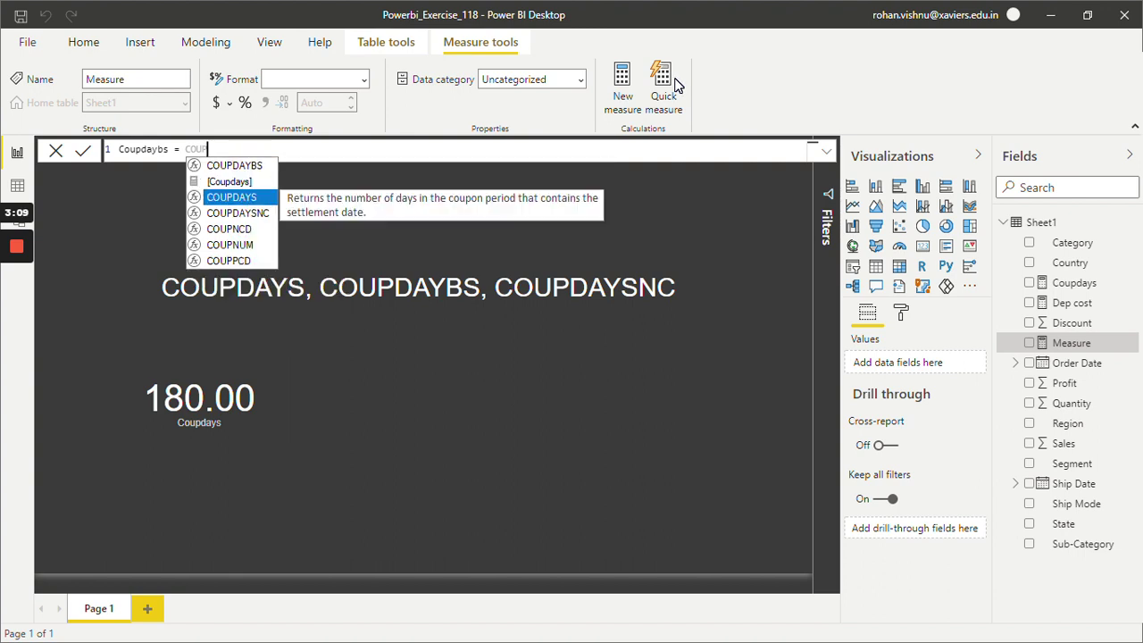
key("Up")
key("Up")
key("Tab")
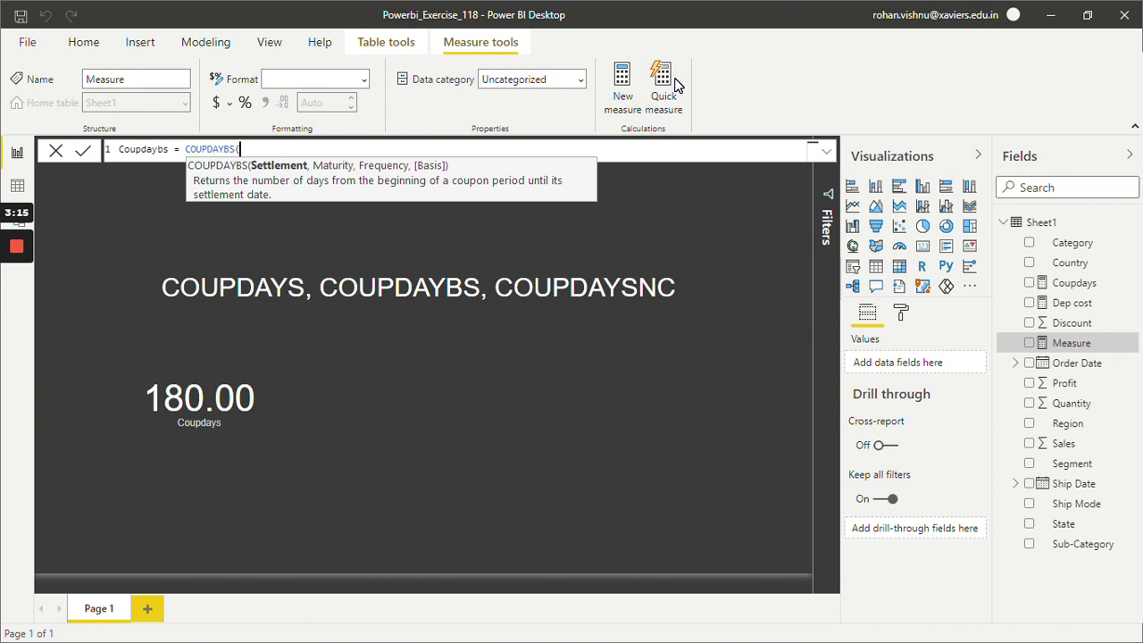
Give COUPDAYBS settlement DATE(2011,1,25), maturity DATE(2011,11,11) and frequency 2, and commit it
type("dat")
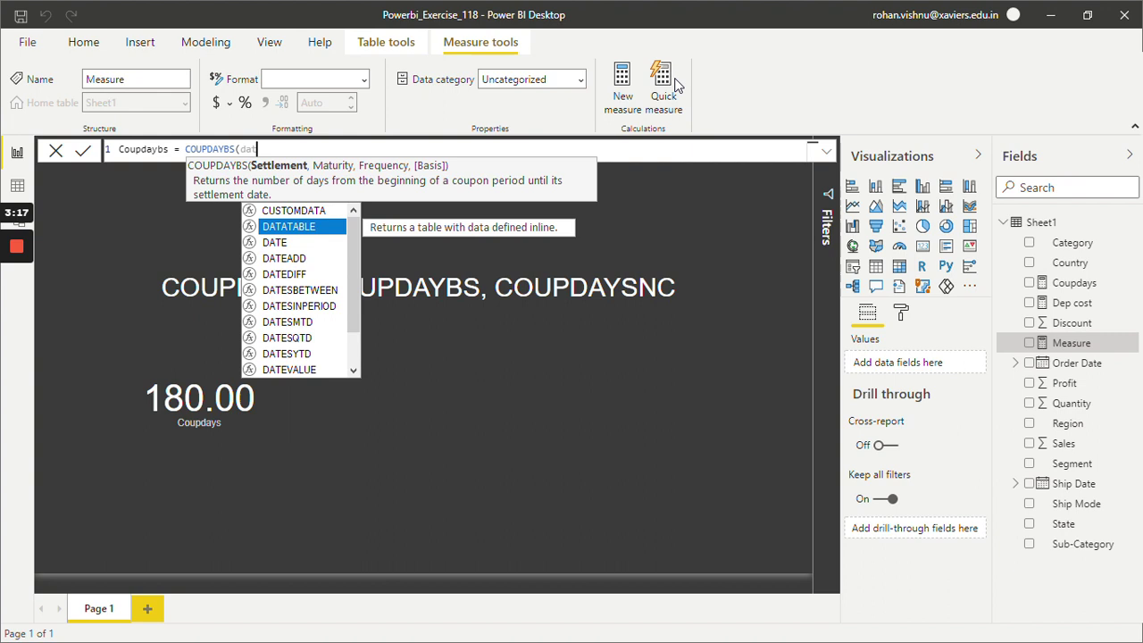
key("Tab")
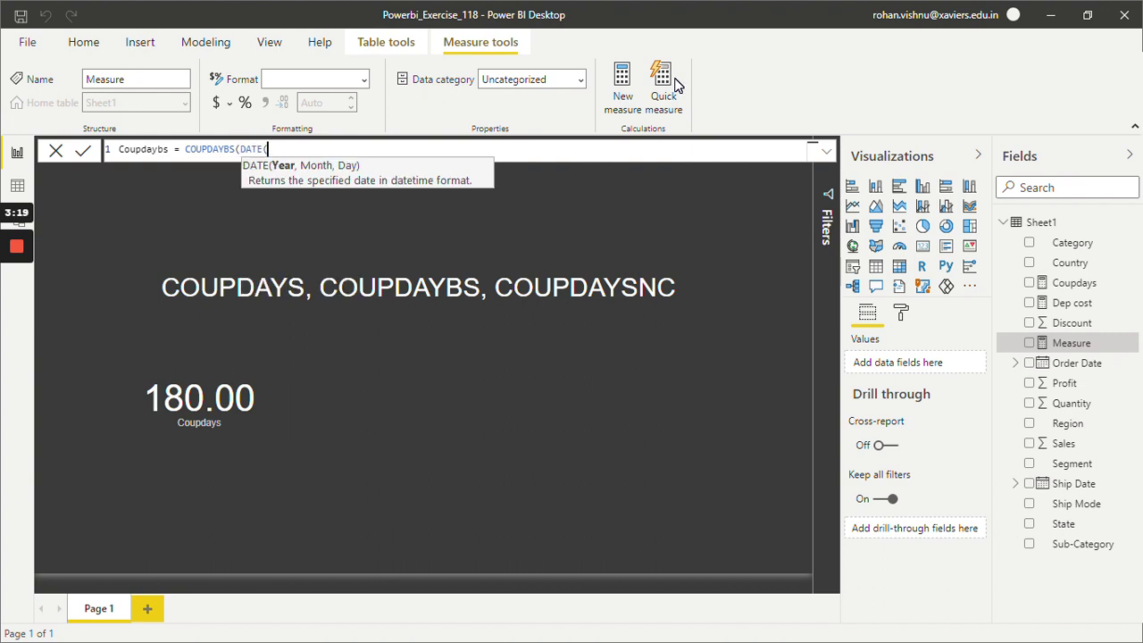
type("201")
type("1,")
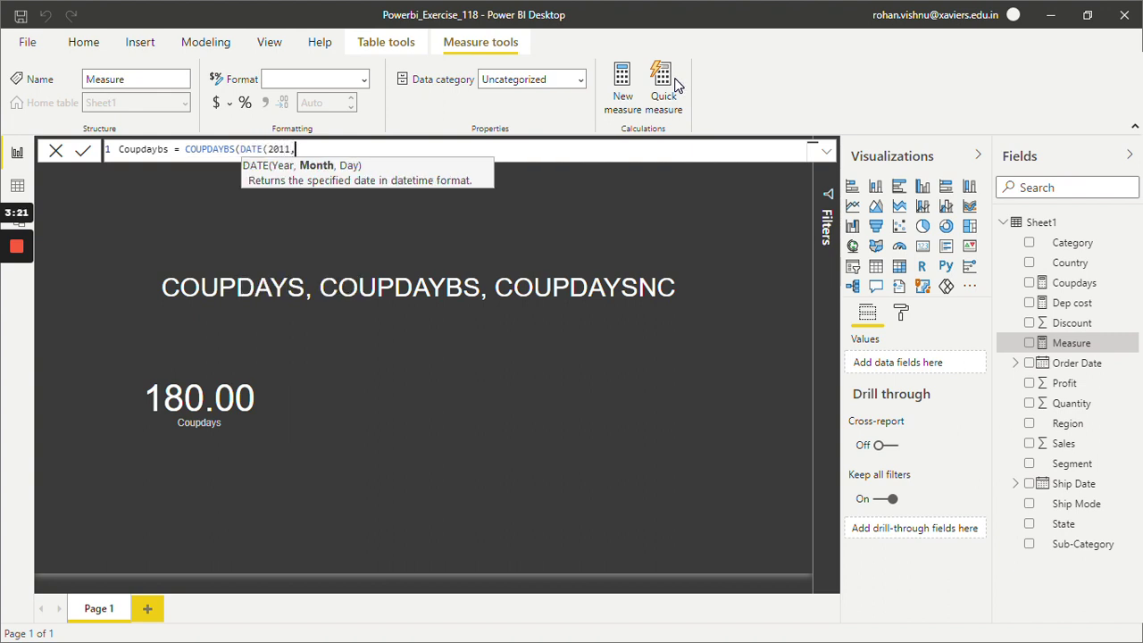
type("1,25")
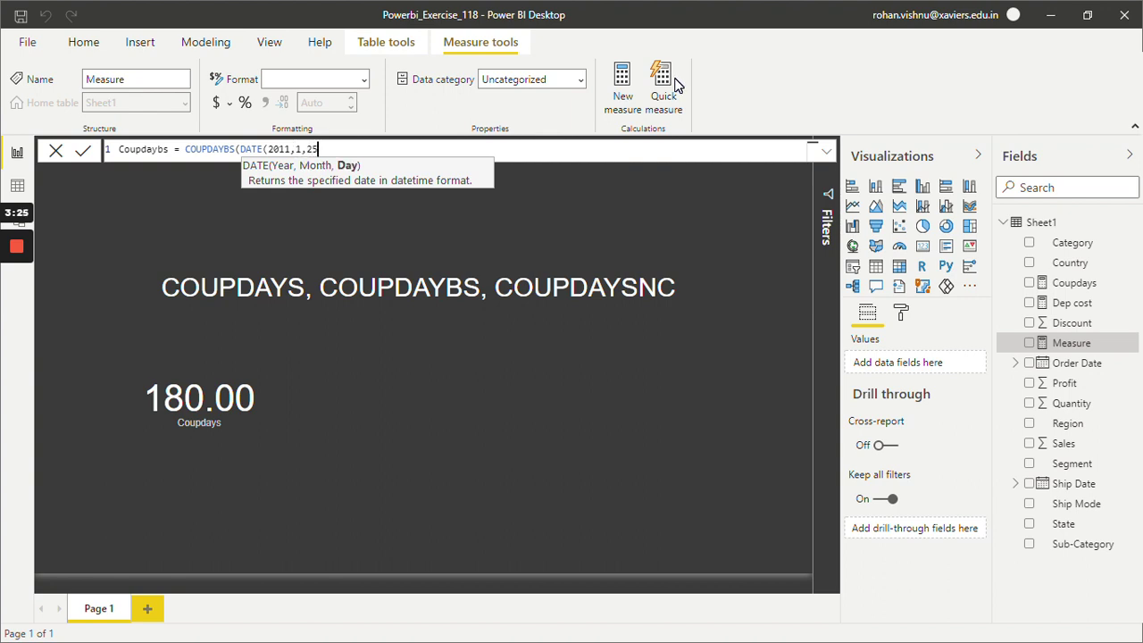
type("),Date")
key("Tab")
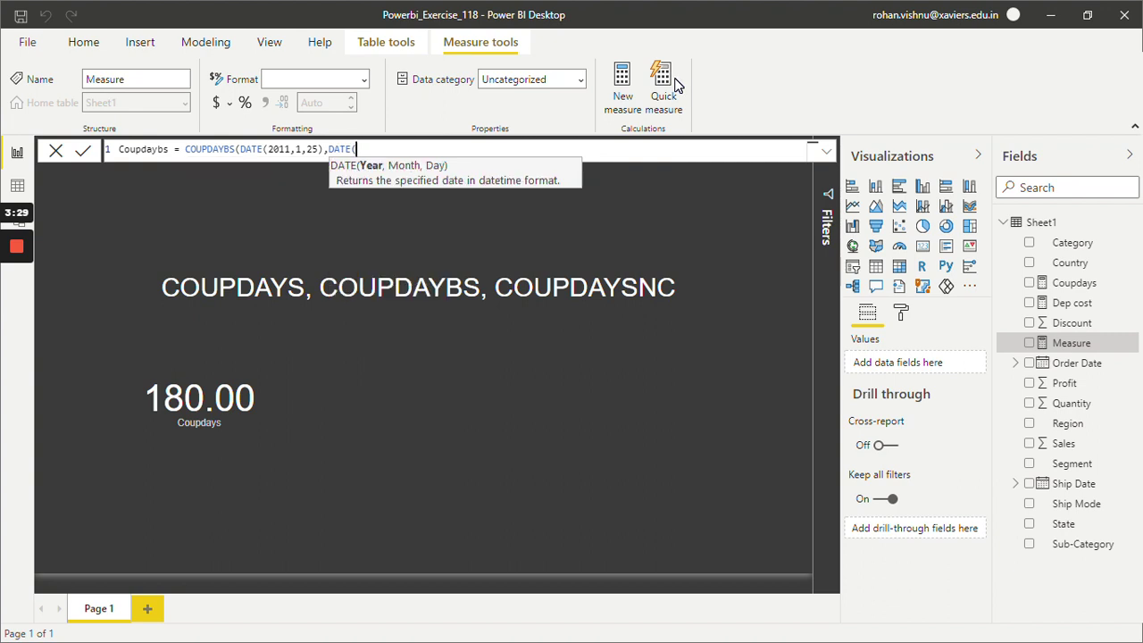
type("2011,11,11")
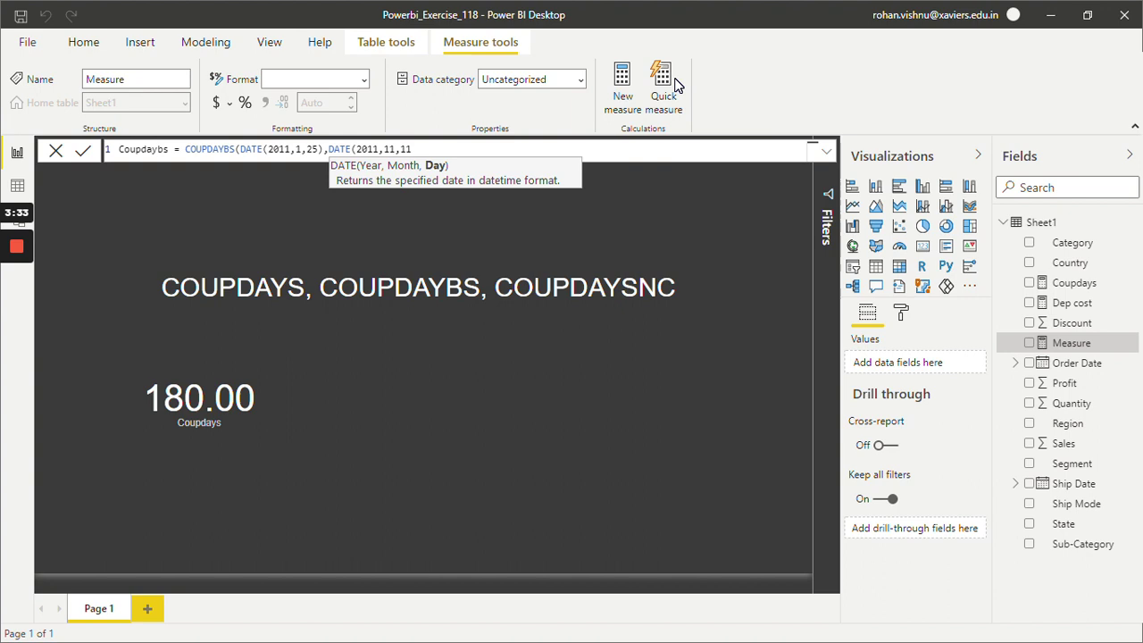
type("),")
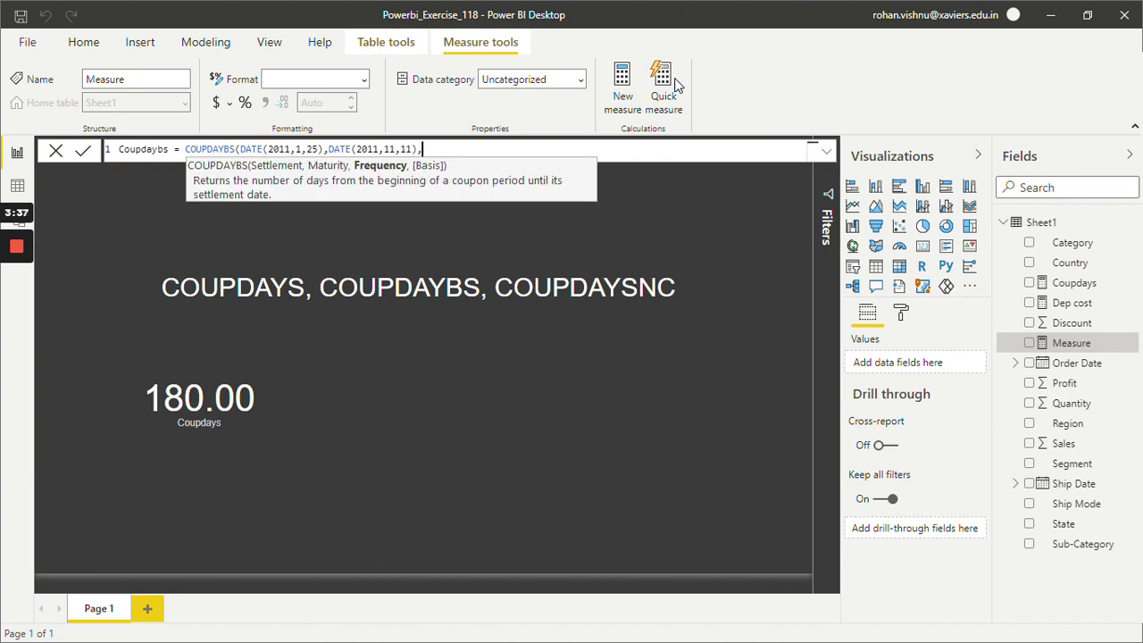
type("2)")
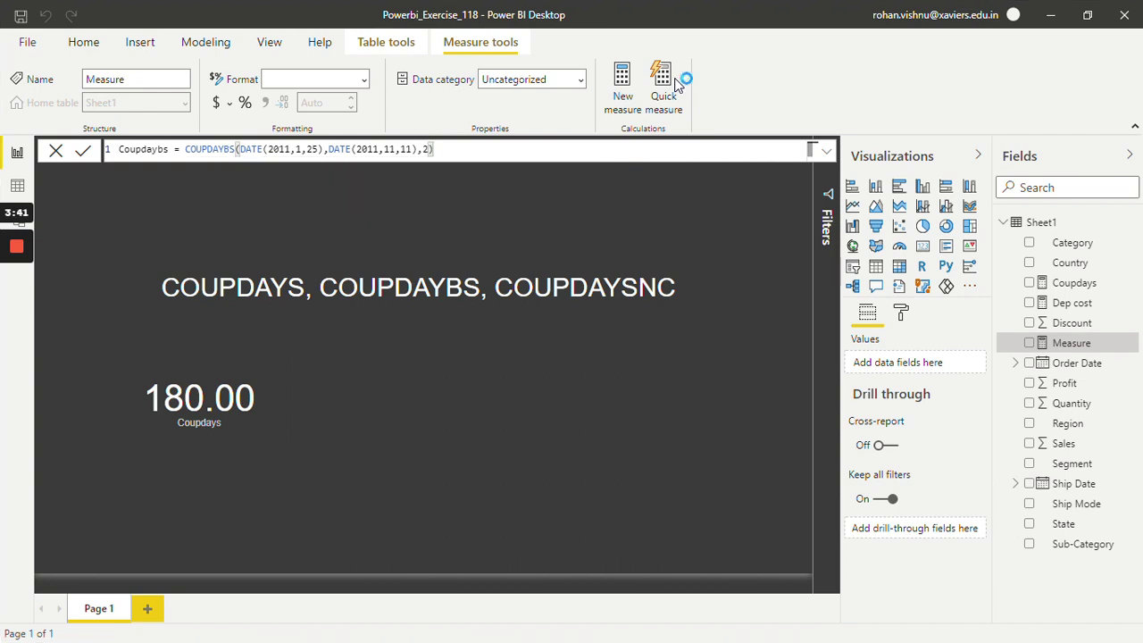
key("Return")
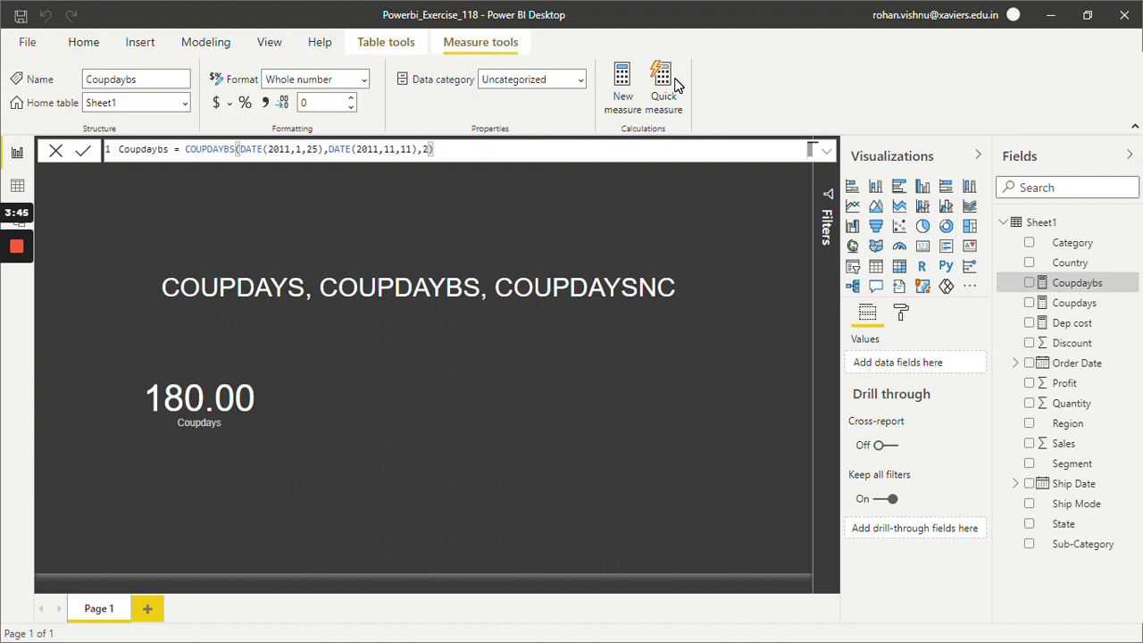
Add Coupdaybs as a card reading 74, aligned beside the 180.00 card
left_click(1029, 282)
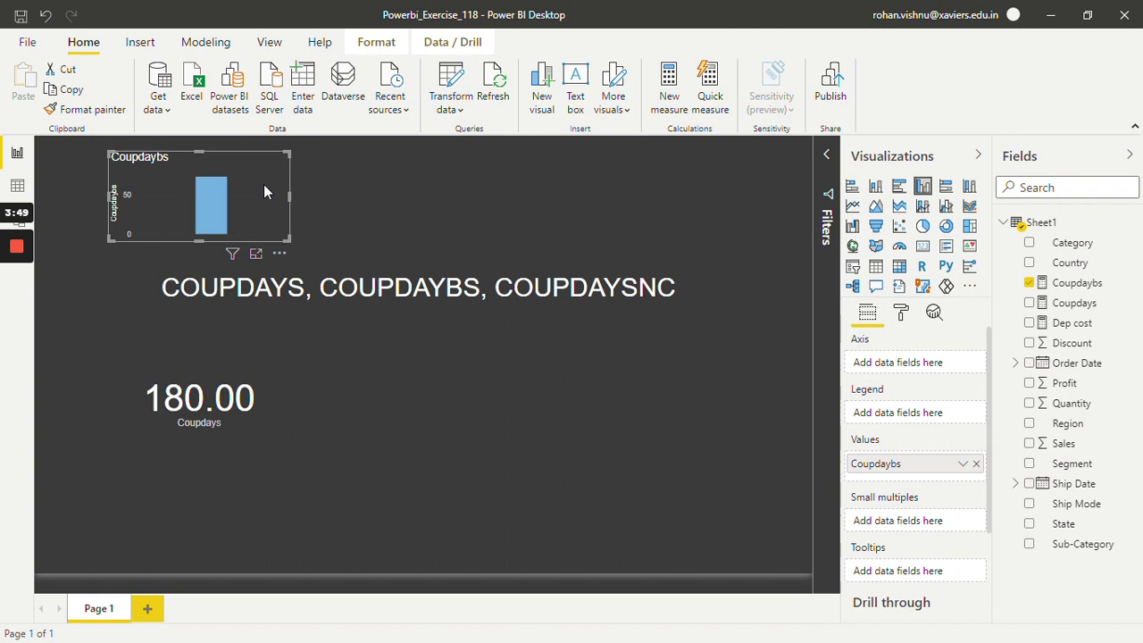
left_click_drag(261, 199, 447, 378)
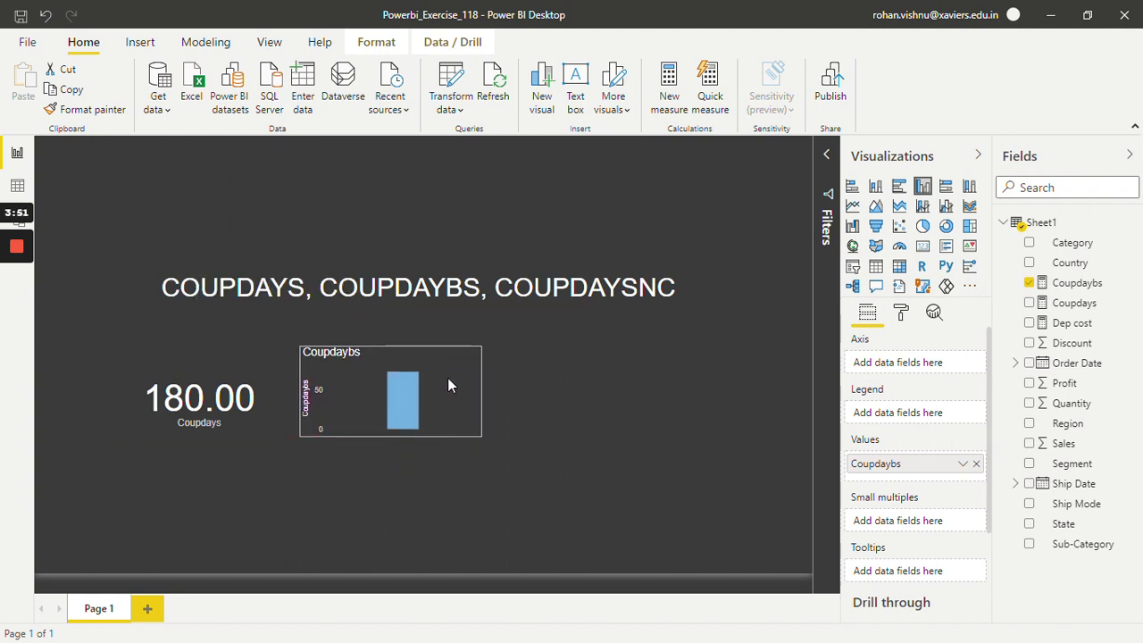
left_click(923, 246)
left_click_drag(446, 438, 466, 437)
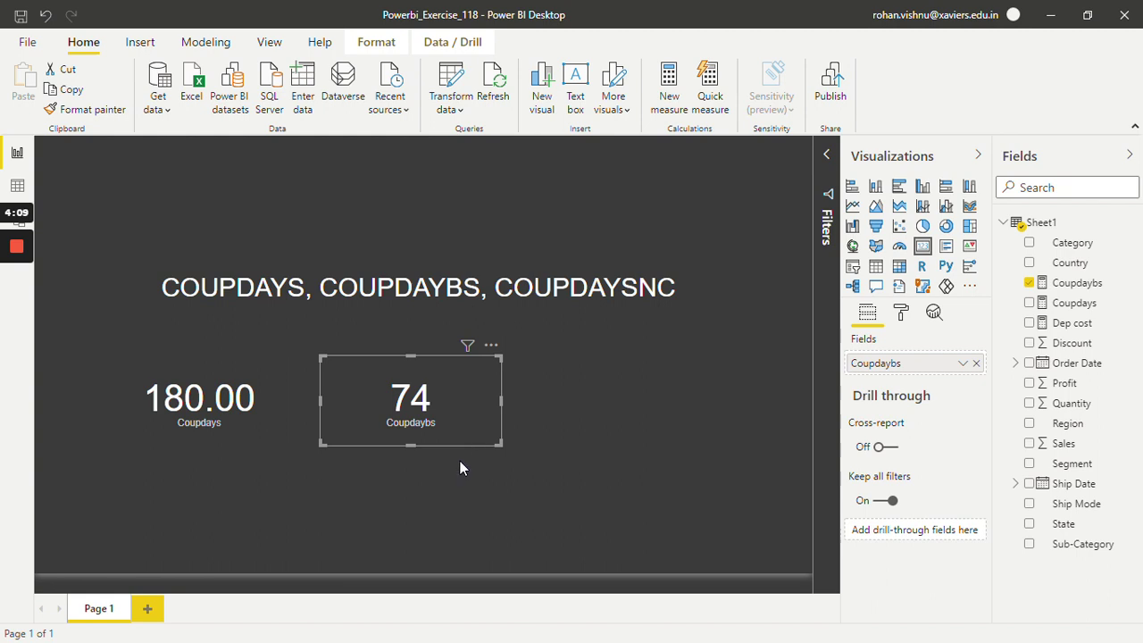
left_click(451, 303)
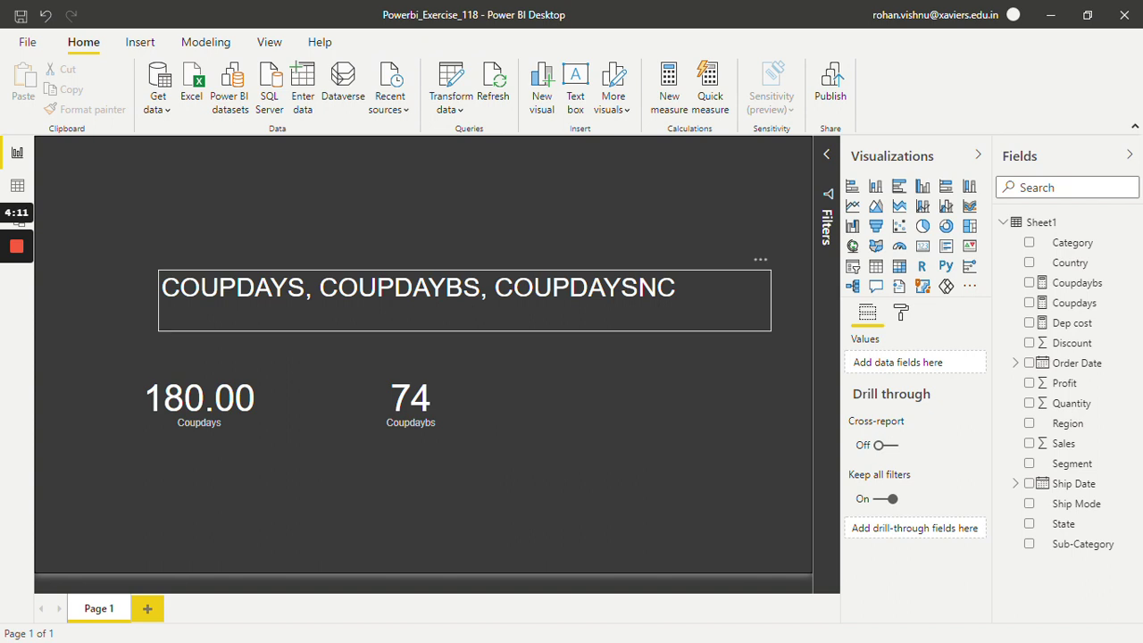
Create the measure Coupdaysnc = COUPDAYSNC(DATE(2011,1,25),DATE(2011,11,11),2)
left_click(670, 90)
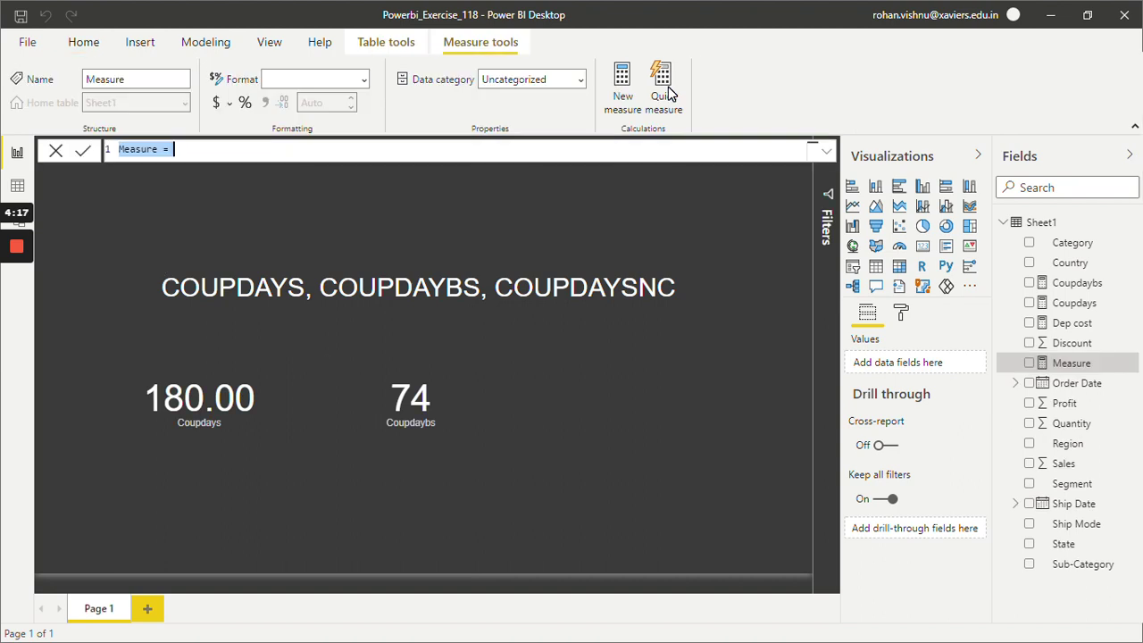
type("Co")
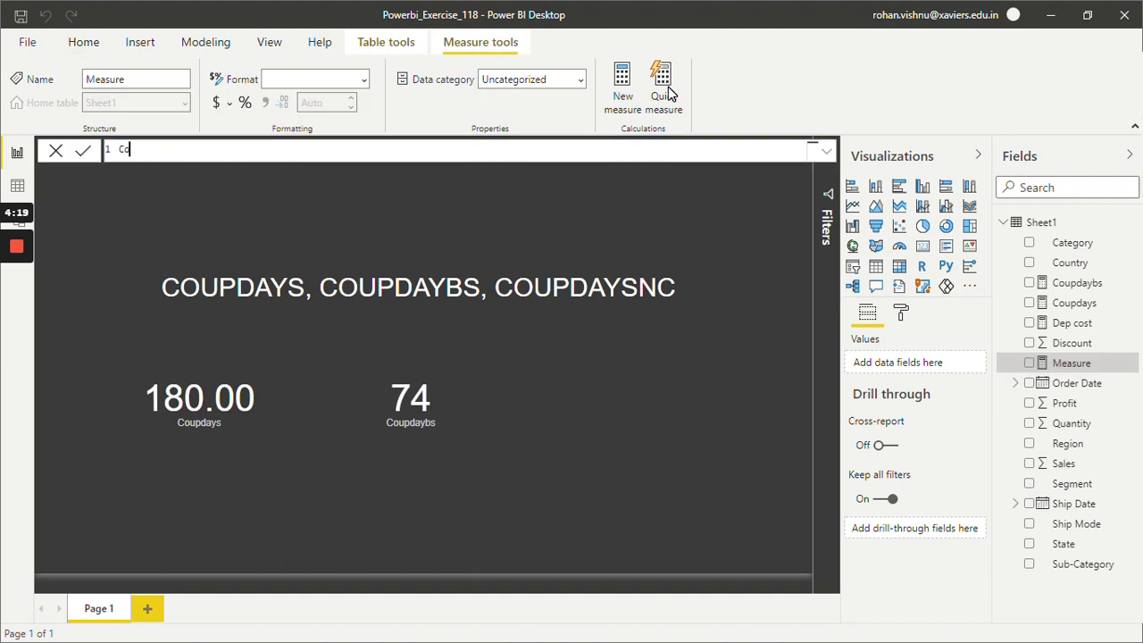
type("updaysnc = COU")
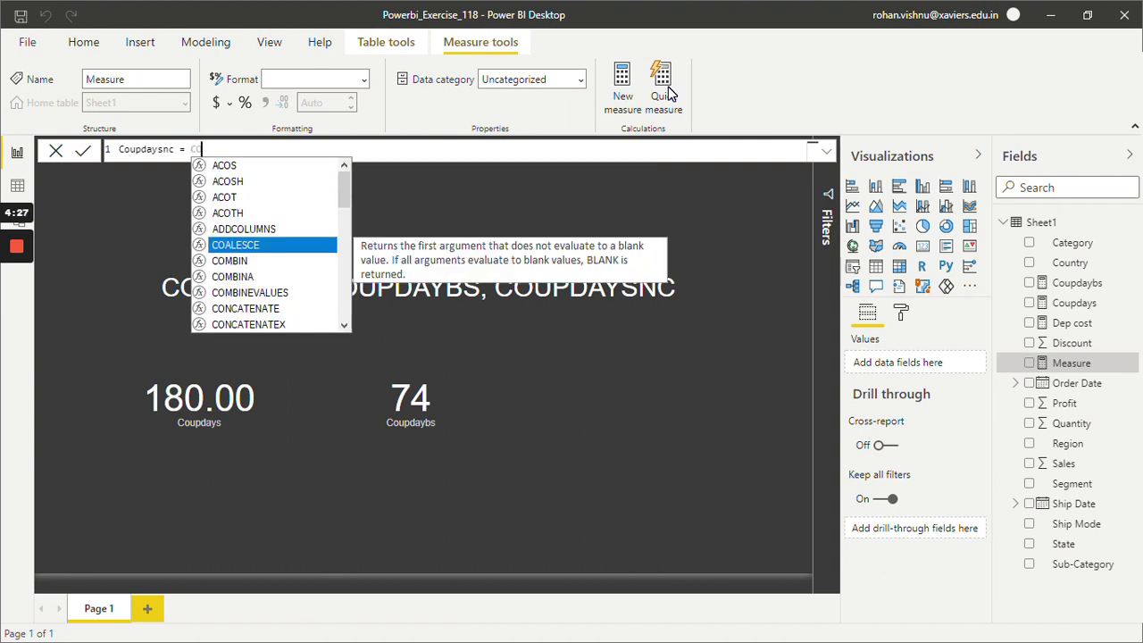
key("Down")
key("Down")
key("Down")
key("Down")
key("Down")
key("Down")
key("Down")
key("Down")
key("Down")
key("Down")
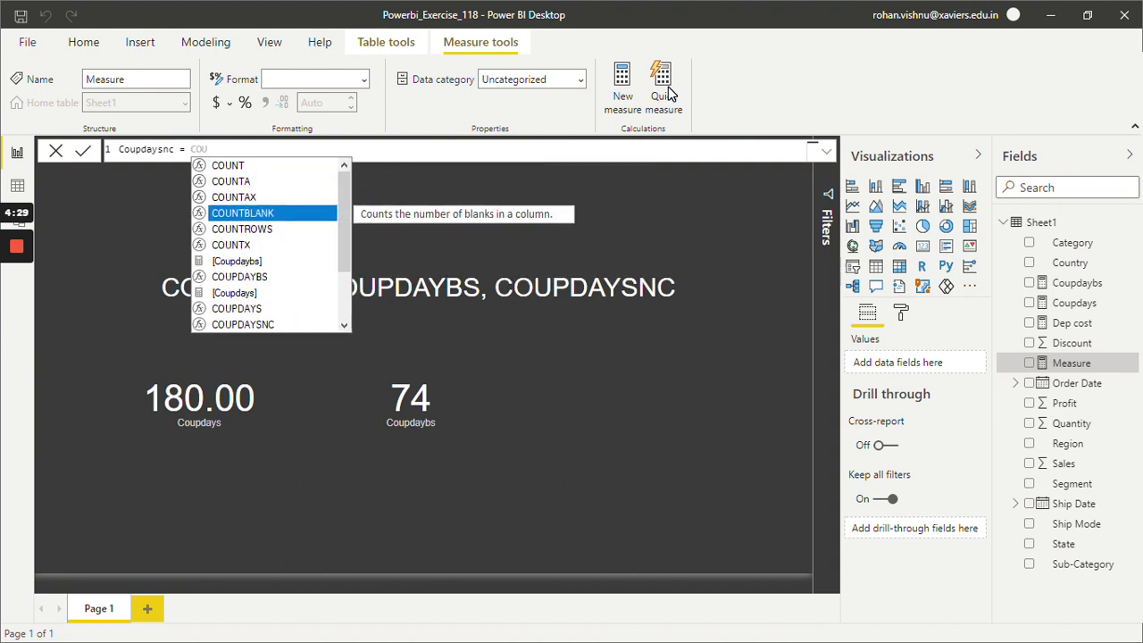
key("Tab")
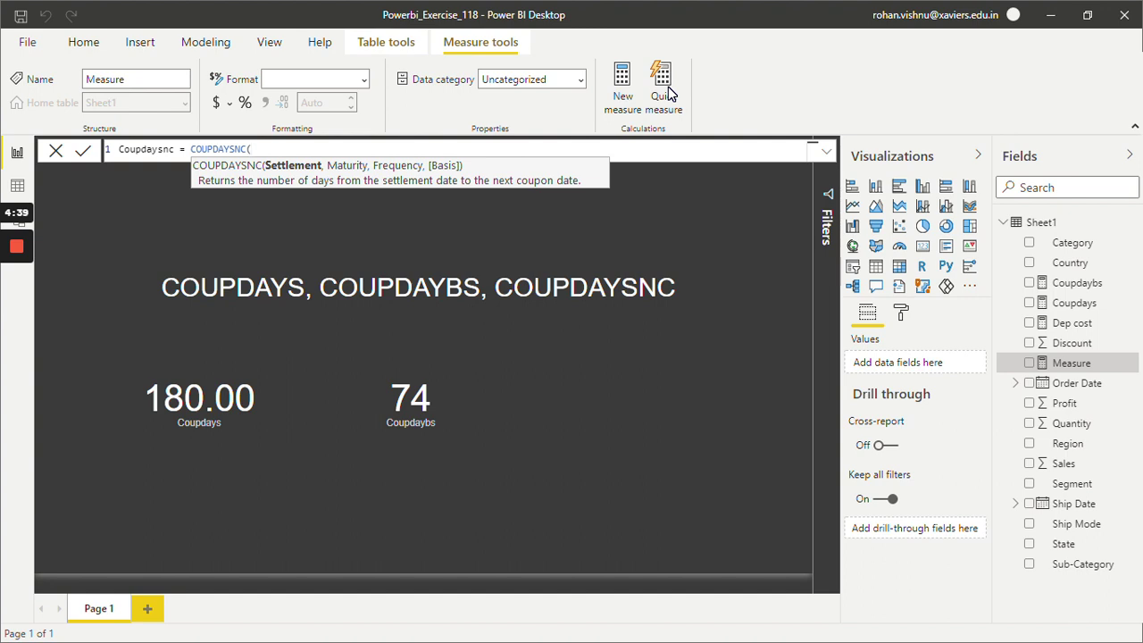
type("DAT")
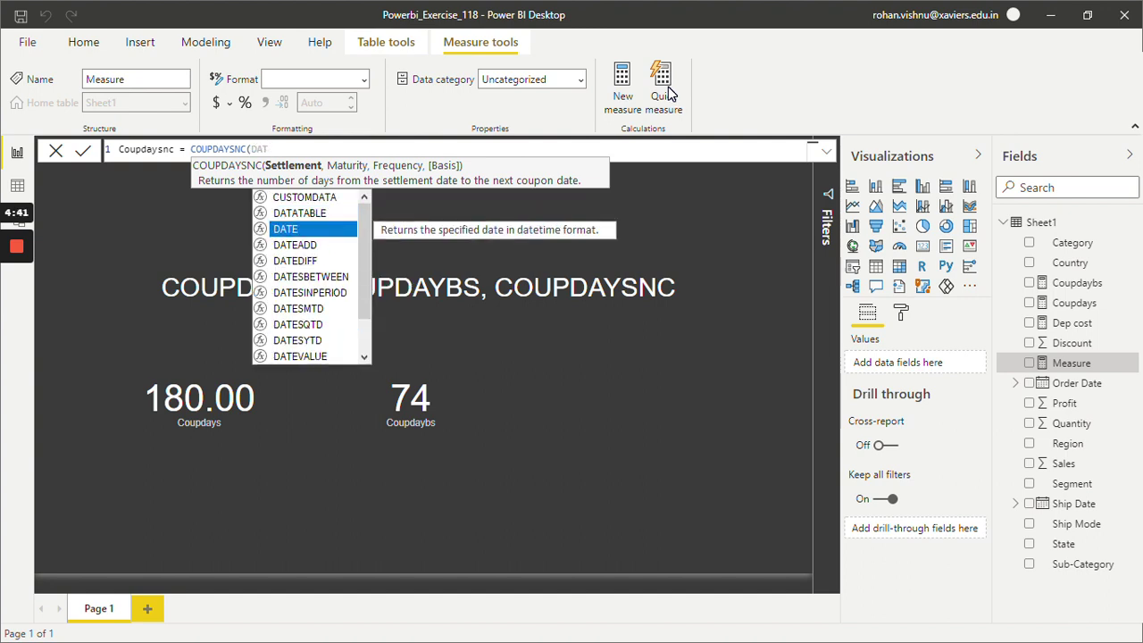
type("E(2011")
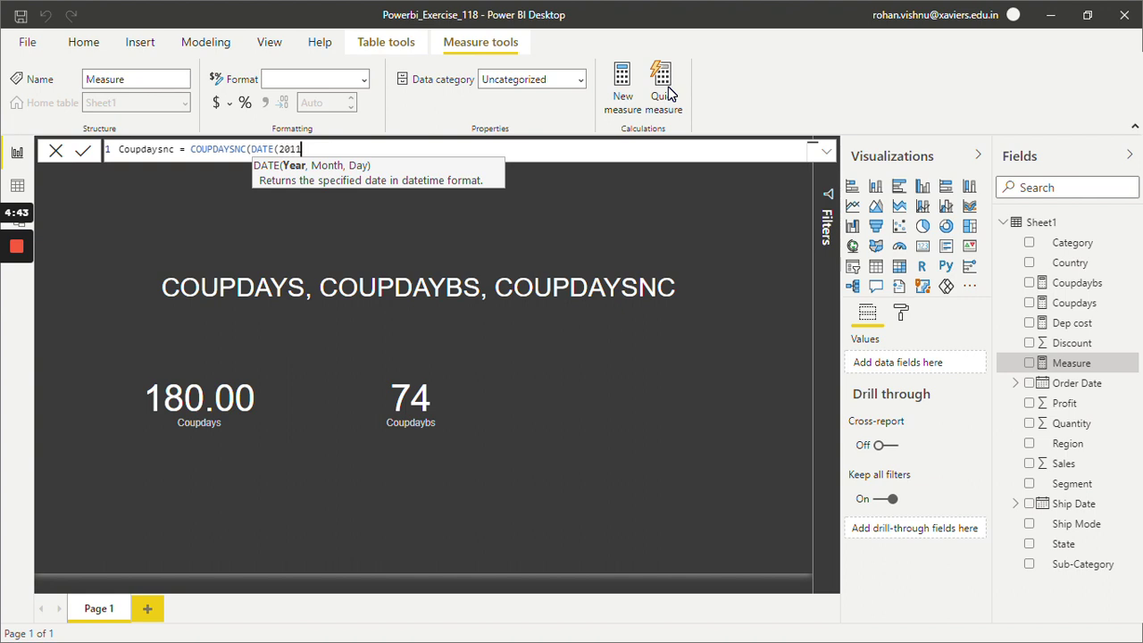
type(",1,25),")
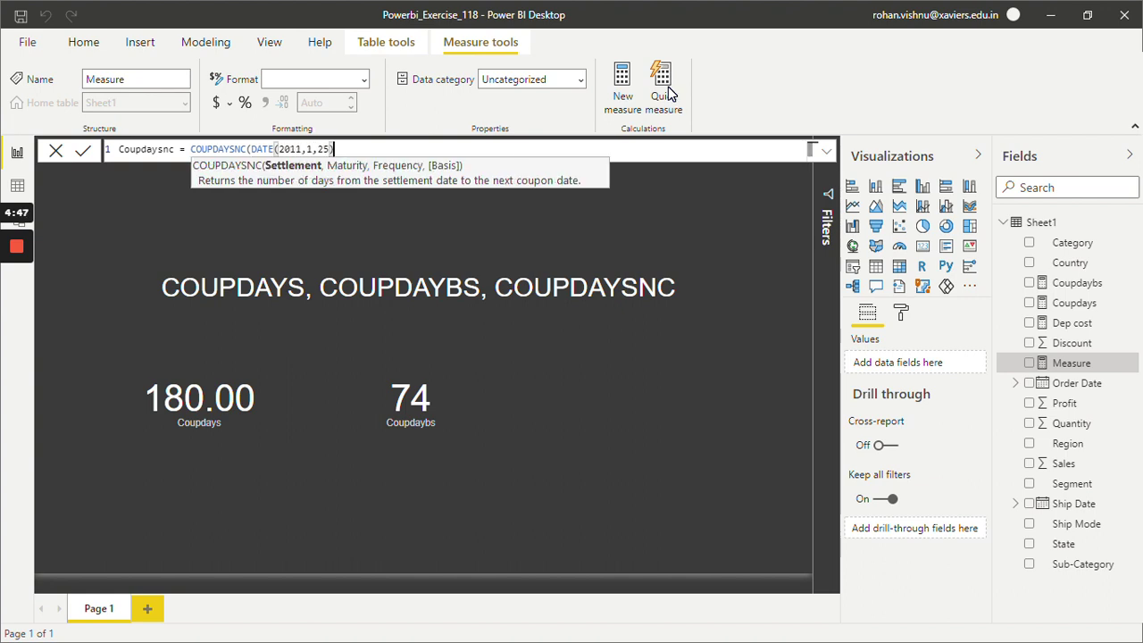
type("DATE(")
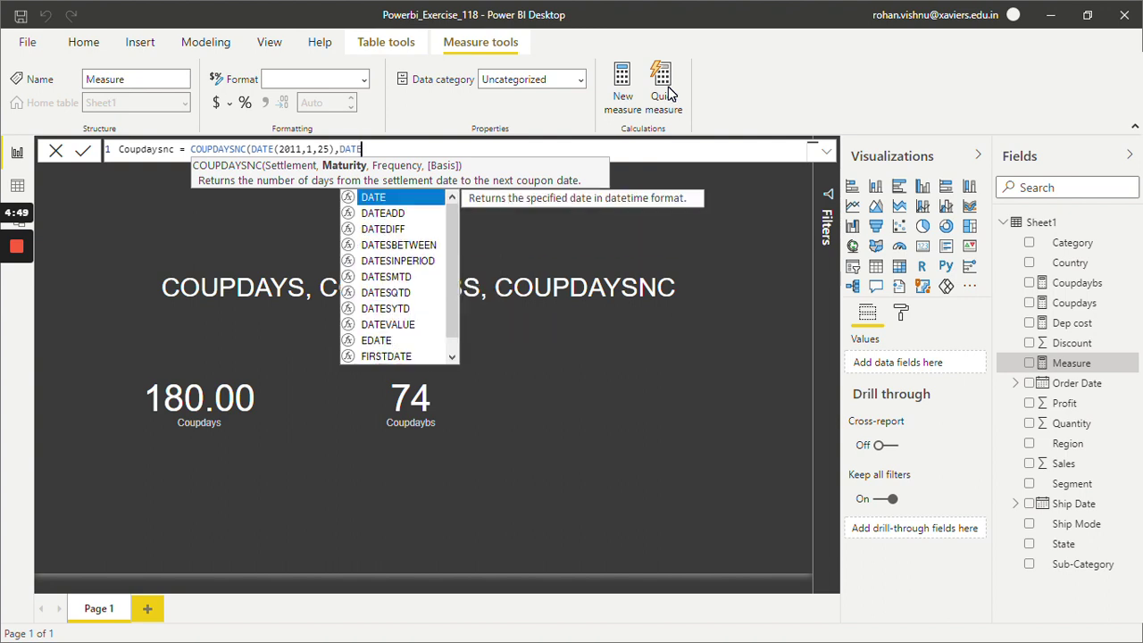
type("2011,")
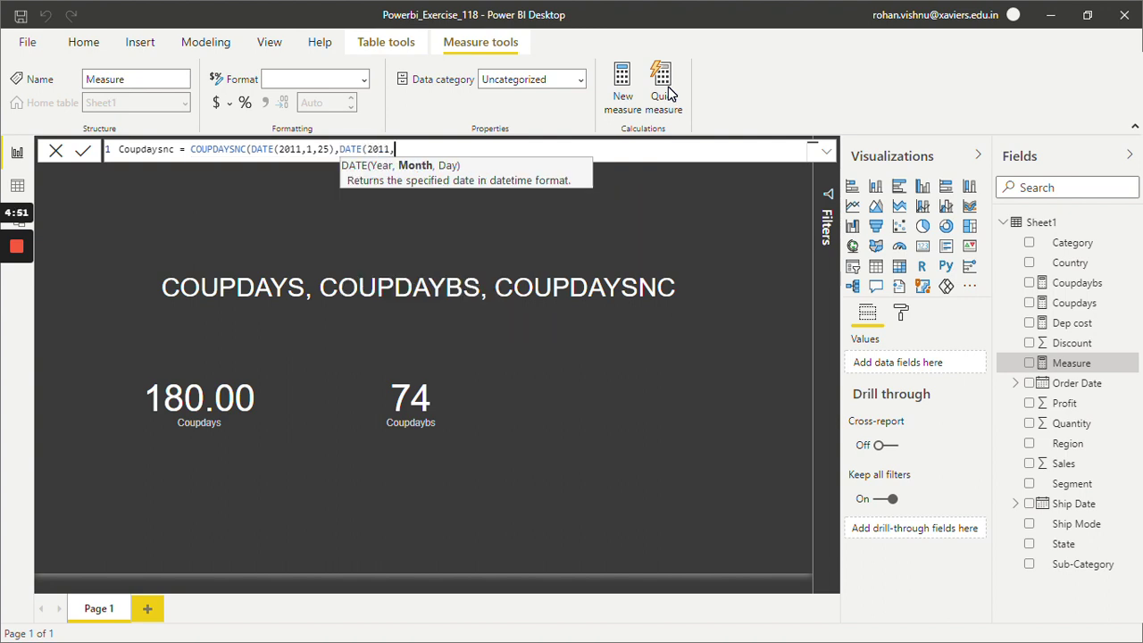
type("11,11),")
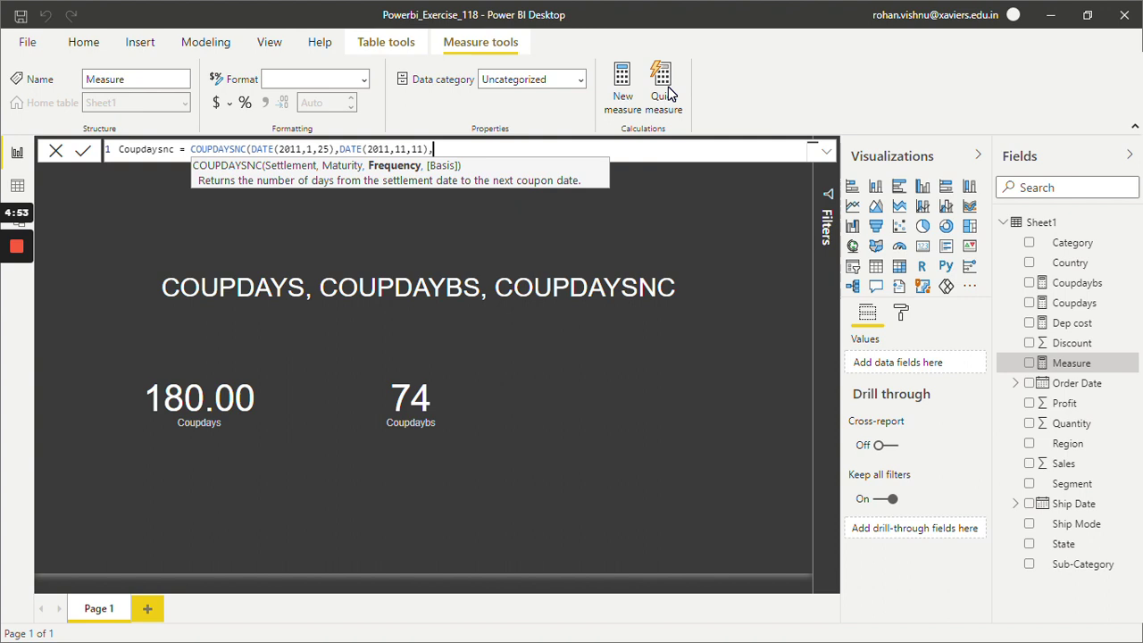
type("2)")
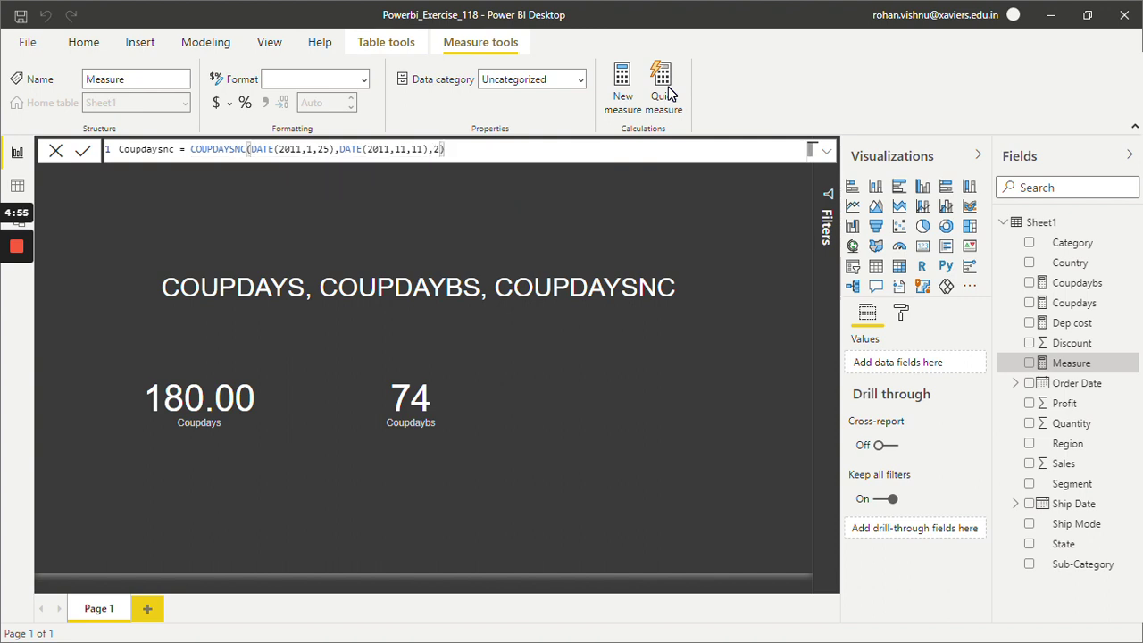
key("Return")
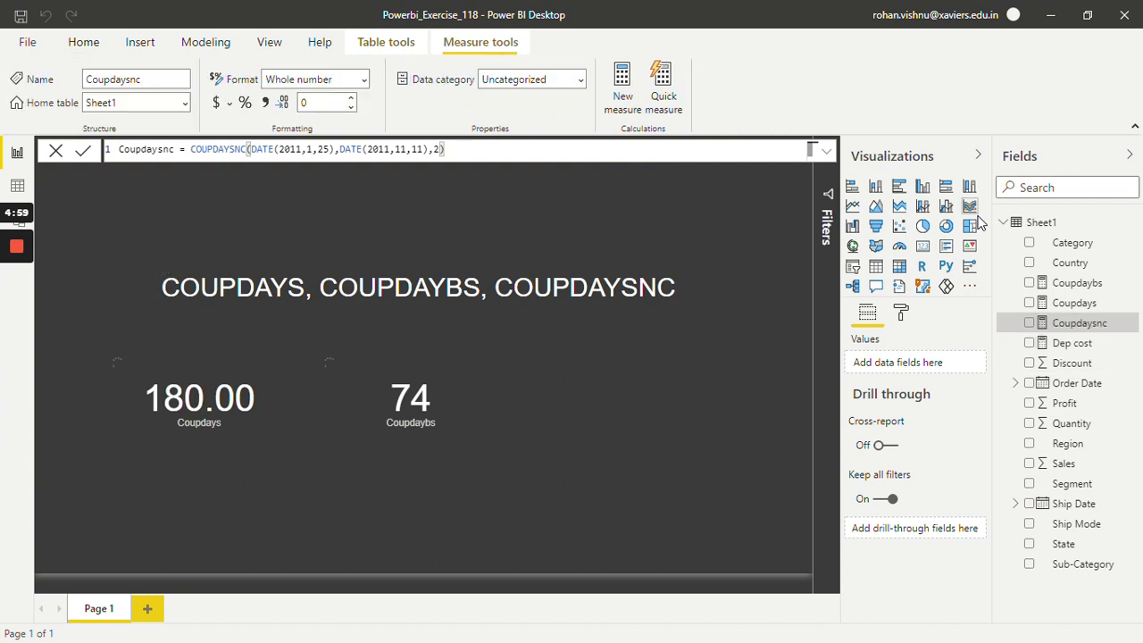
Add Coupdaysnc as a card reading 106, placed to the right of the 74 card
left_click(1029, 326)
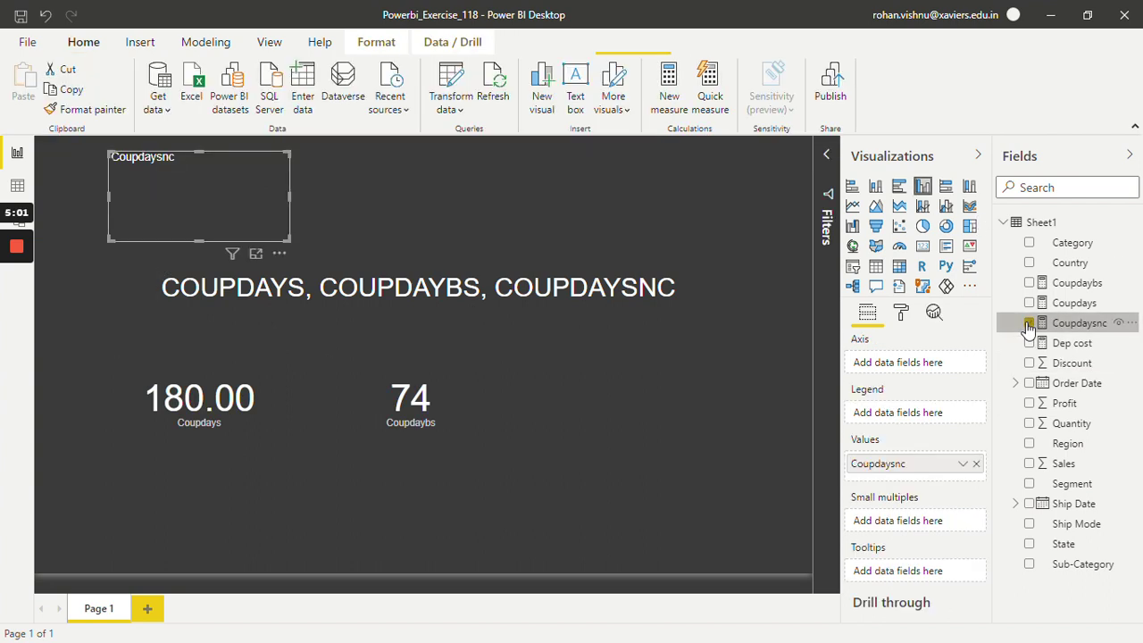
left_click(924, 249)
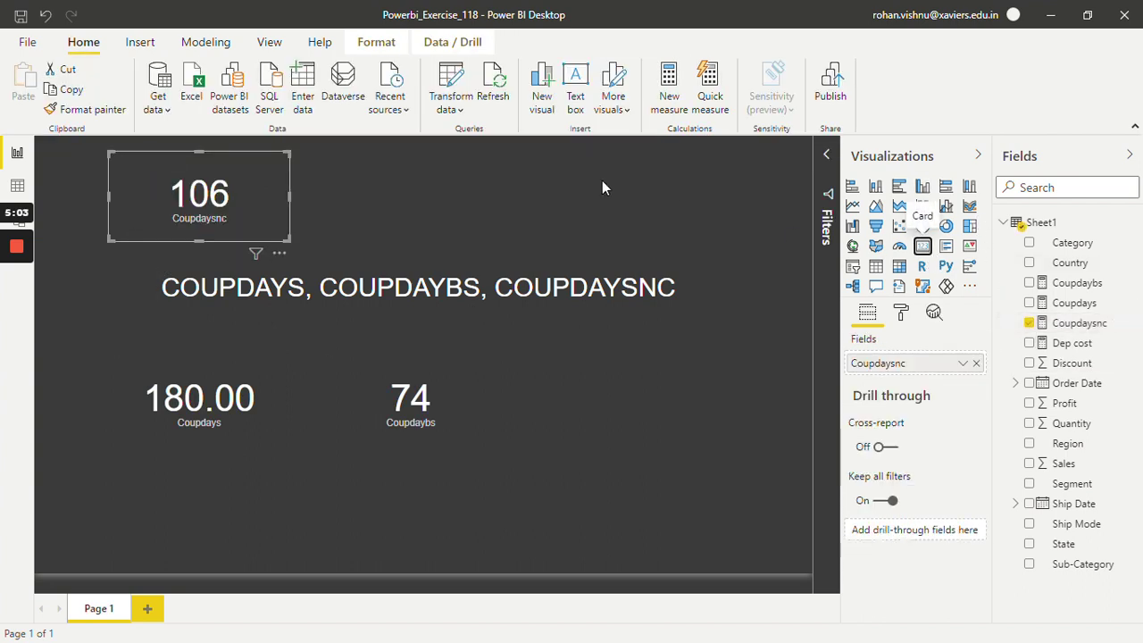
left_click_drag(252, 222, 674, 426)
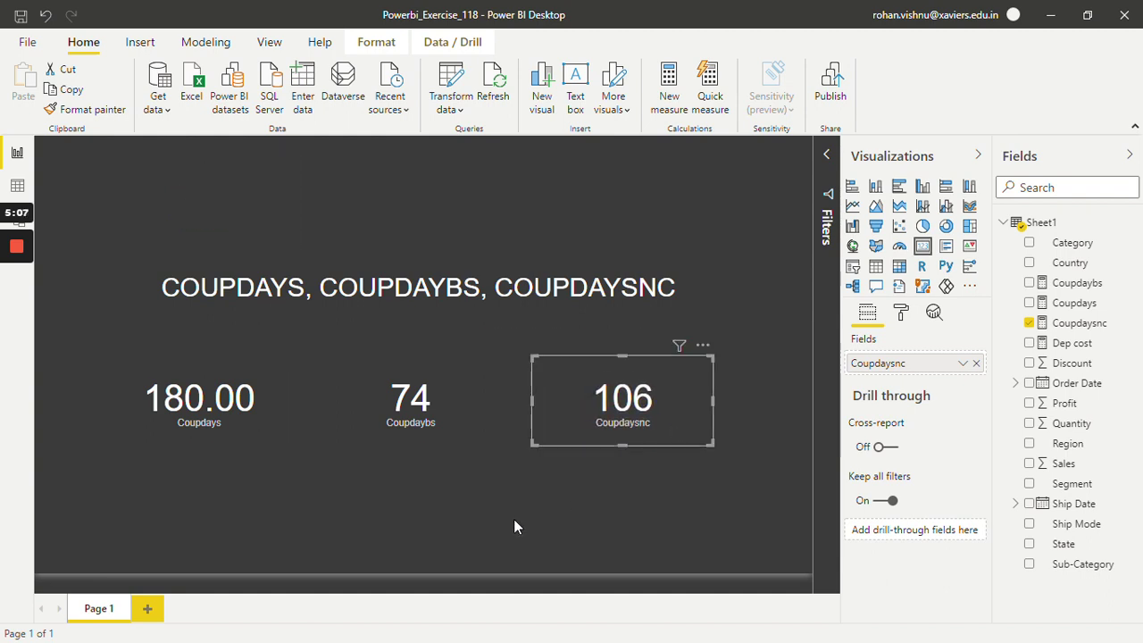